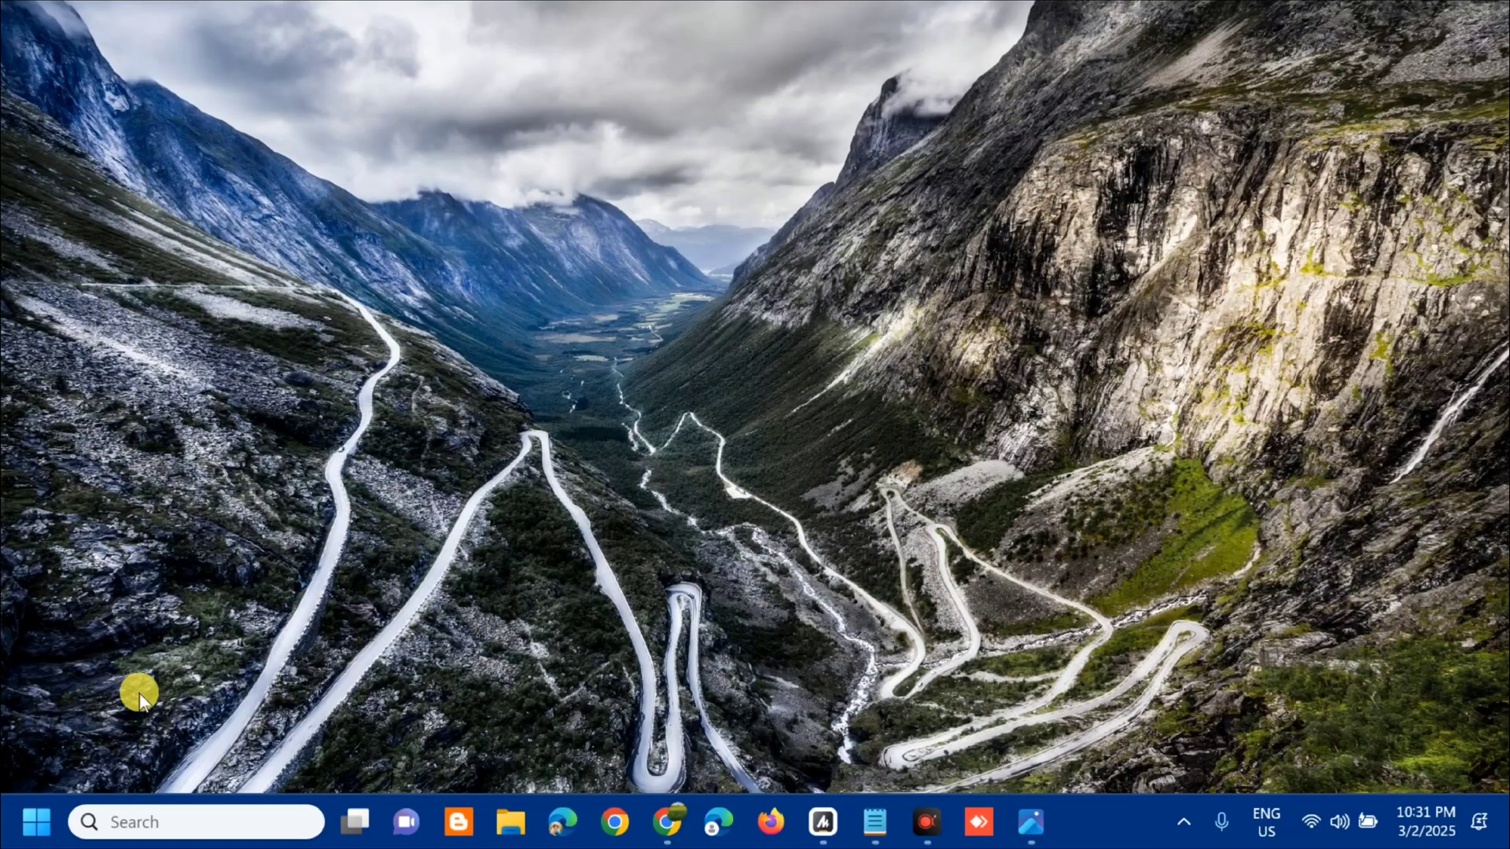
# Search the Start menu for 'file explorer' and launch File Explorer
pyautogui.click(34, 823)
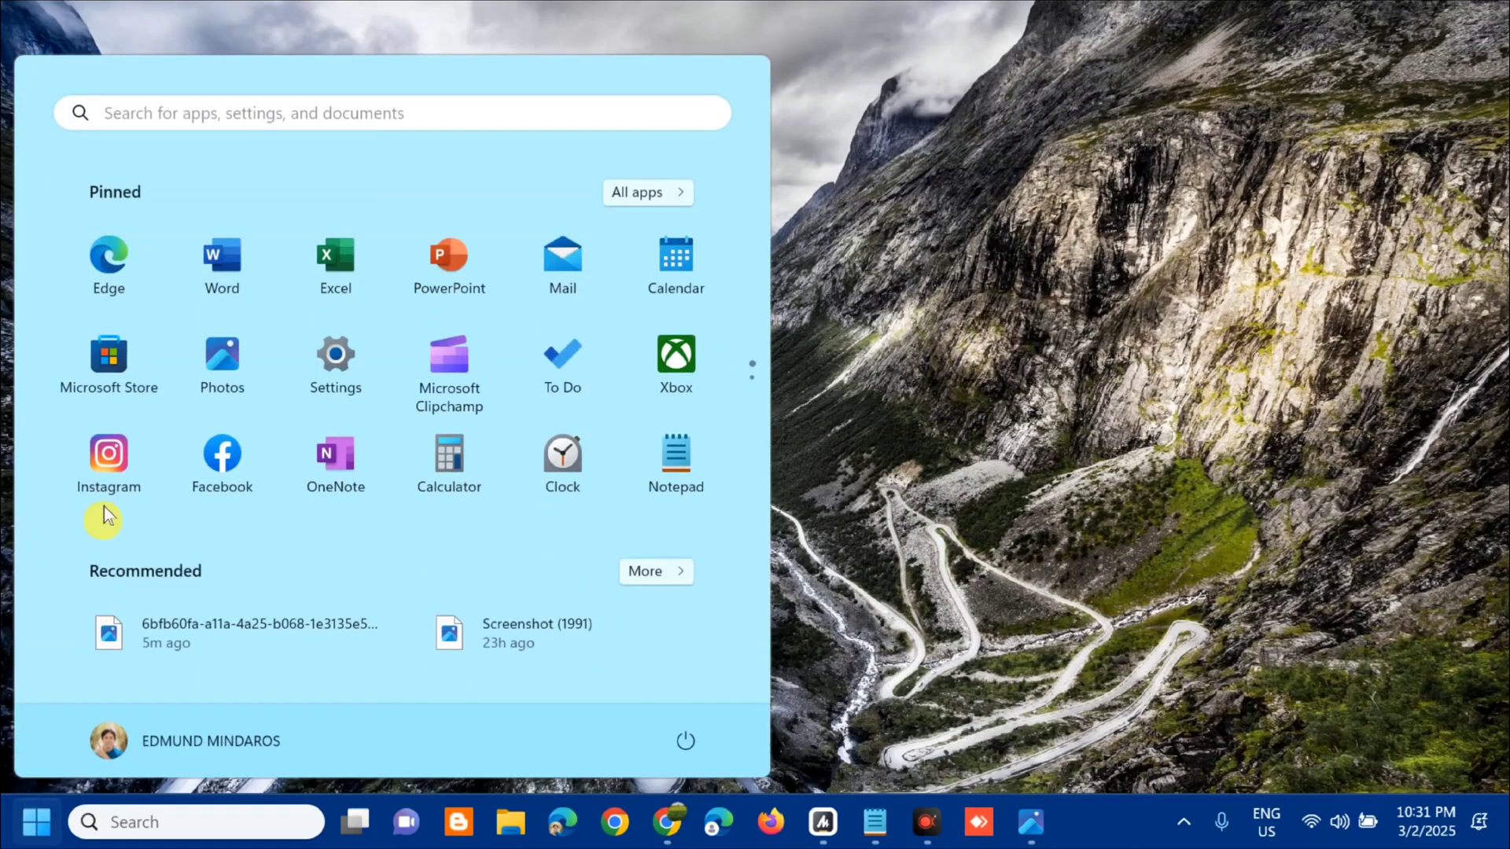
pyautogui.click(153, 116)
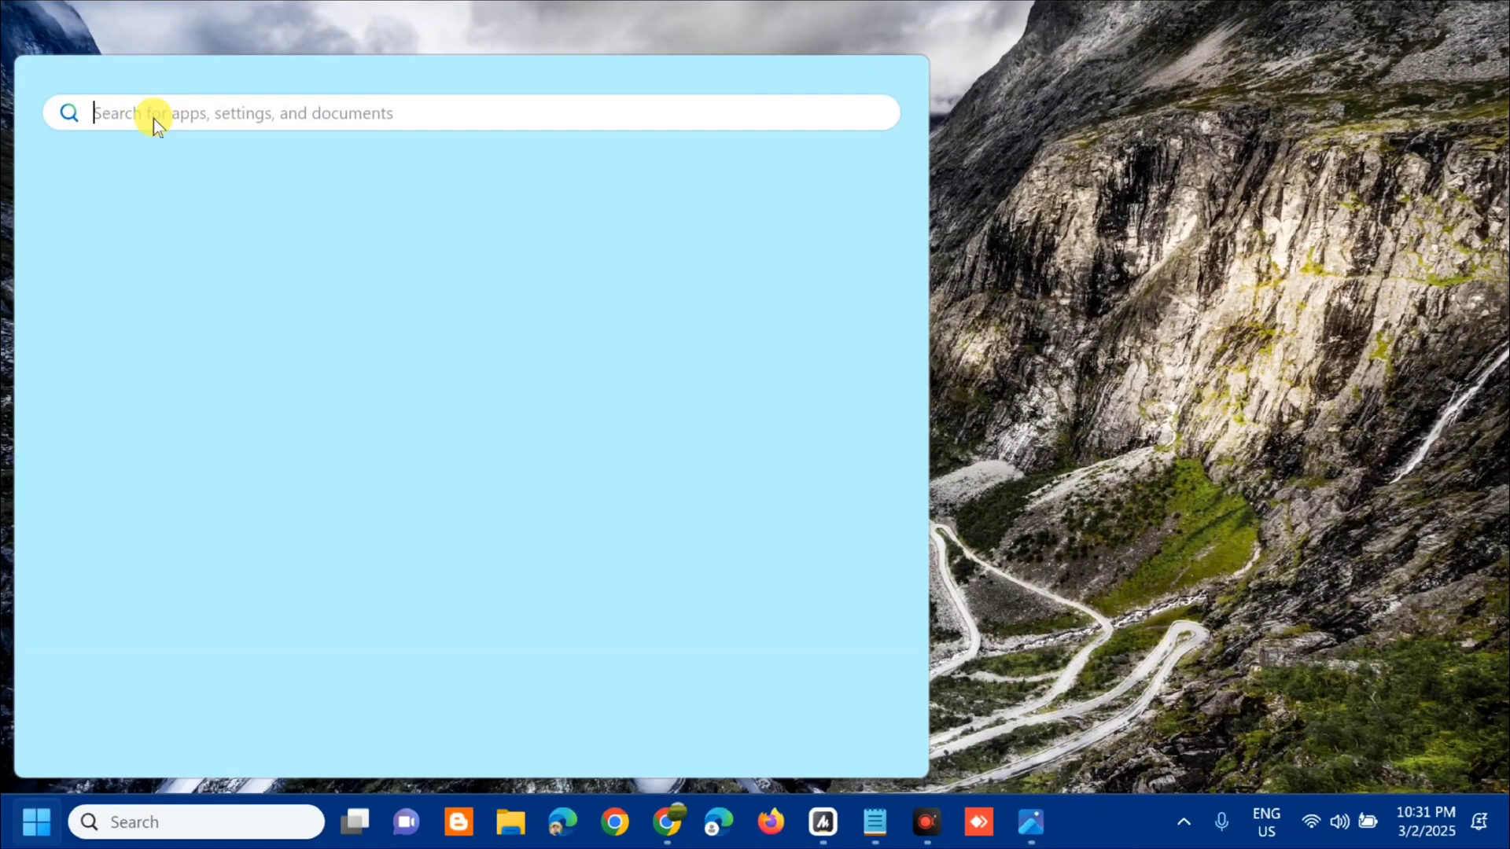
pyautogui.write('file')
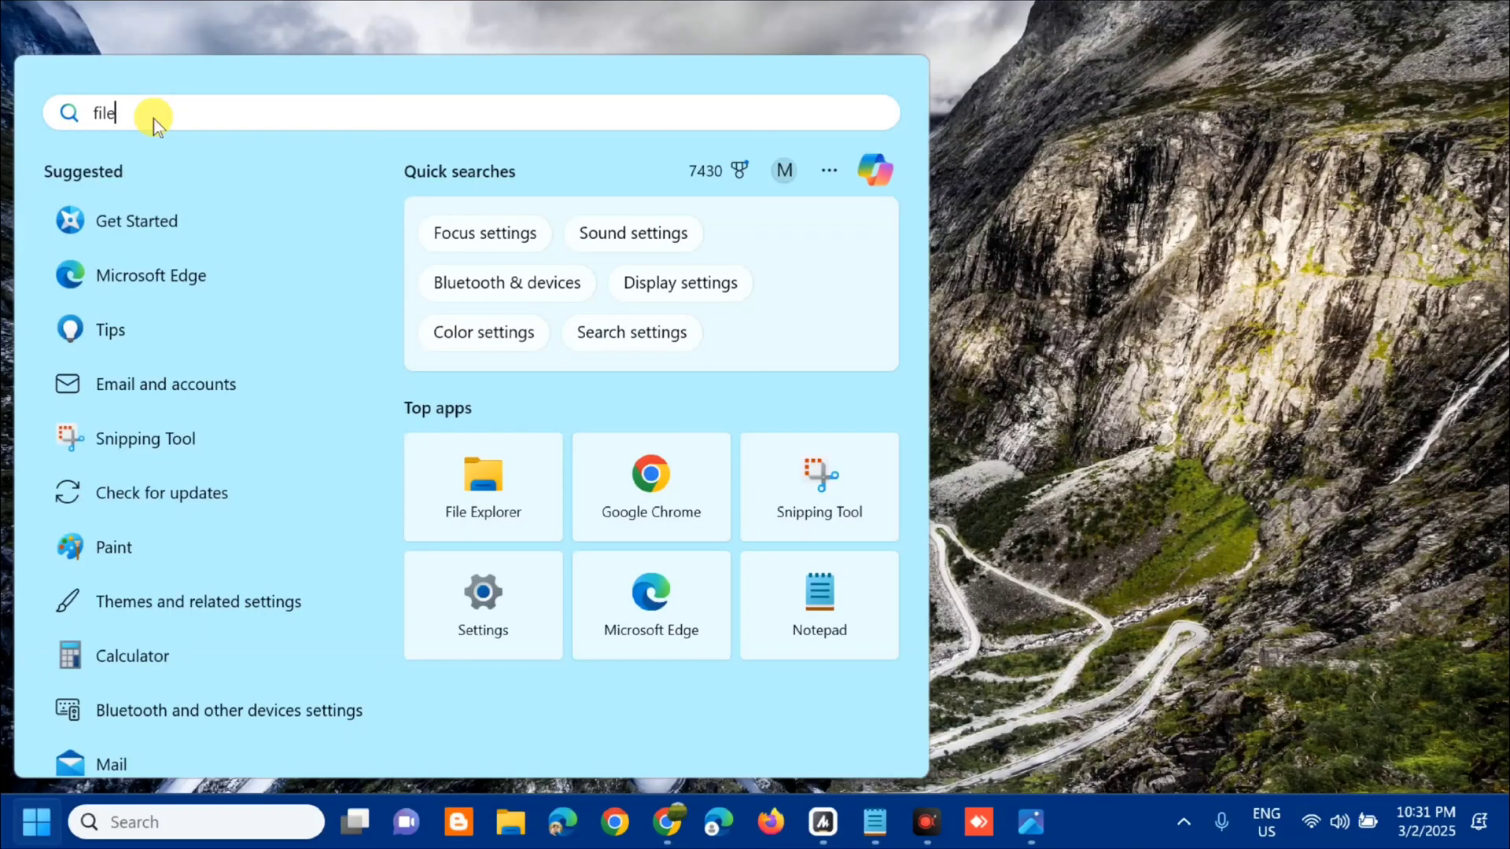
pyautogui.write(' explorer')
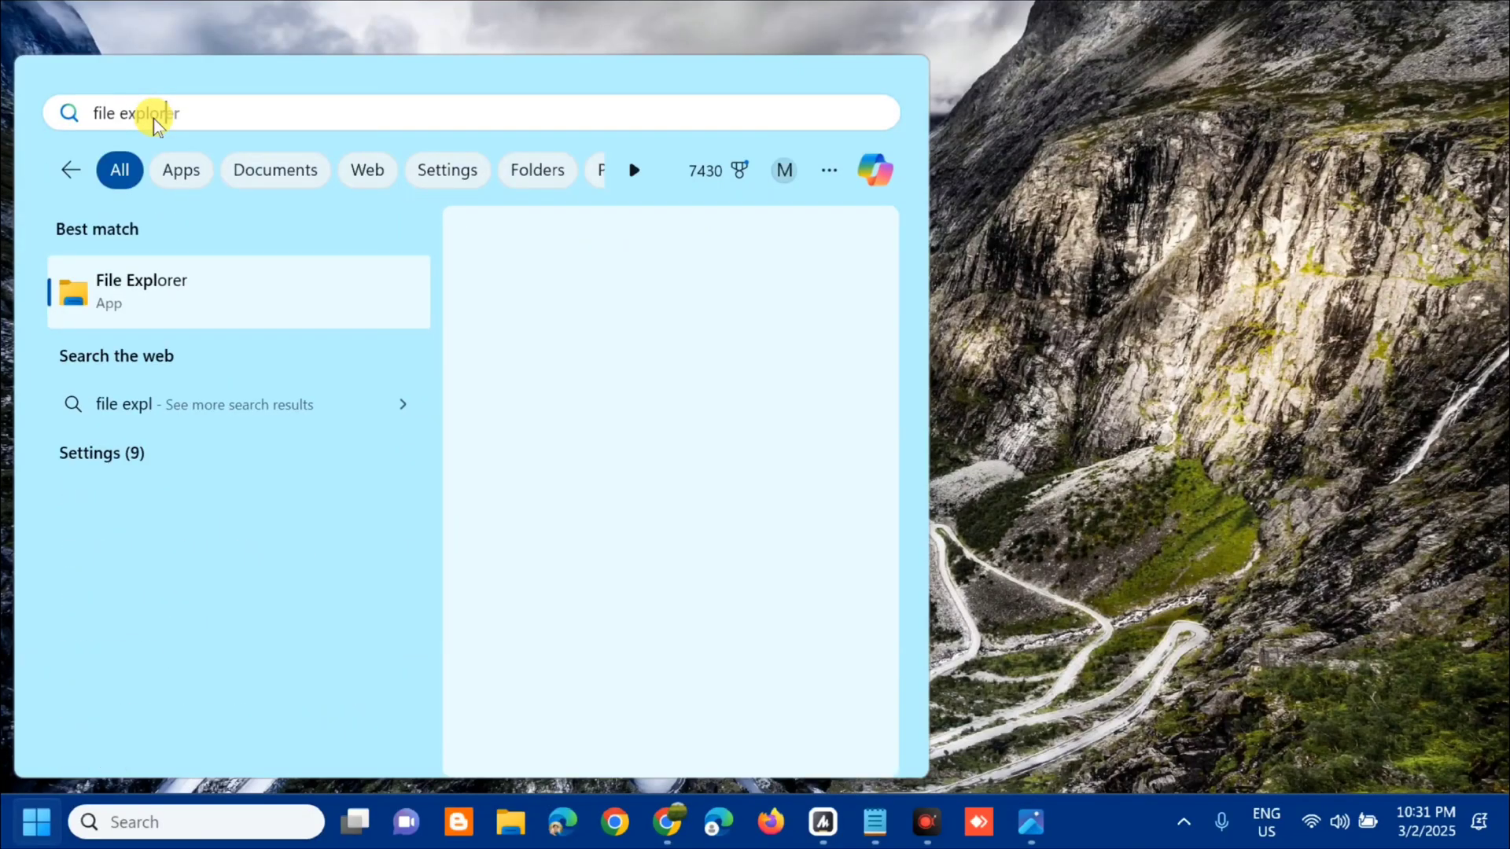
pyautogui.click(526, 459)
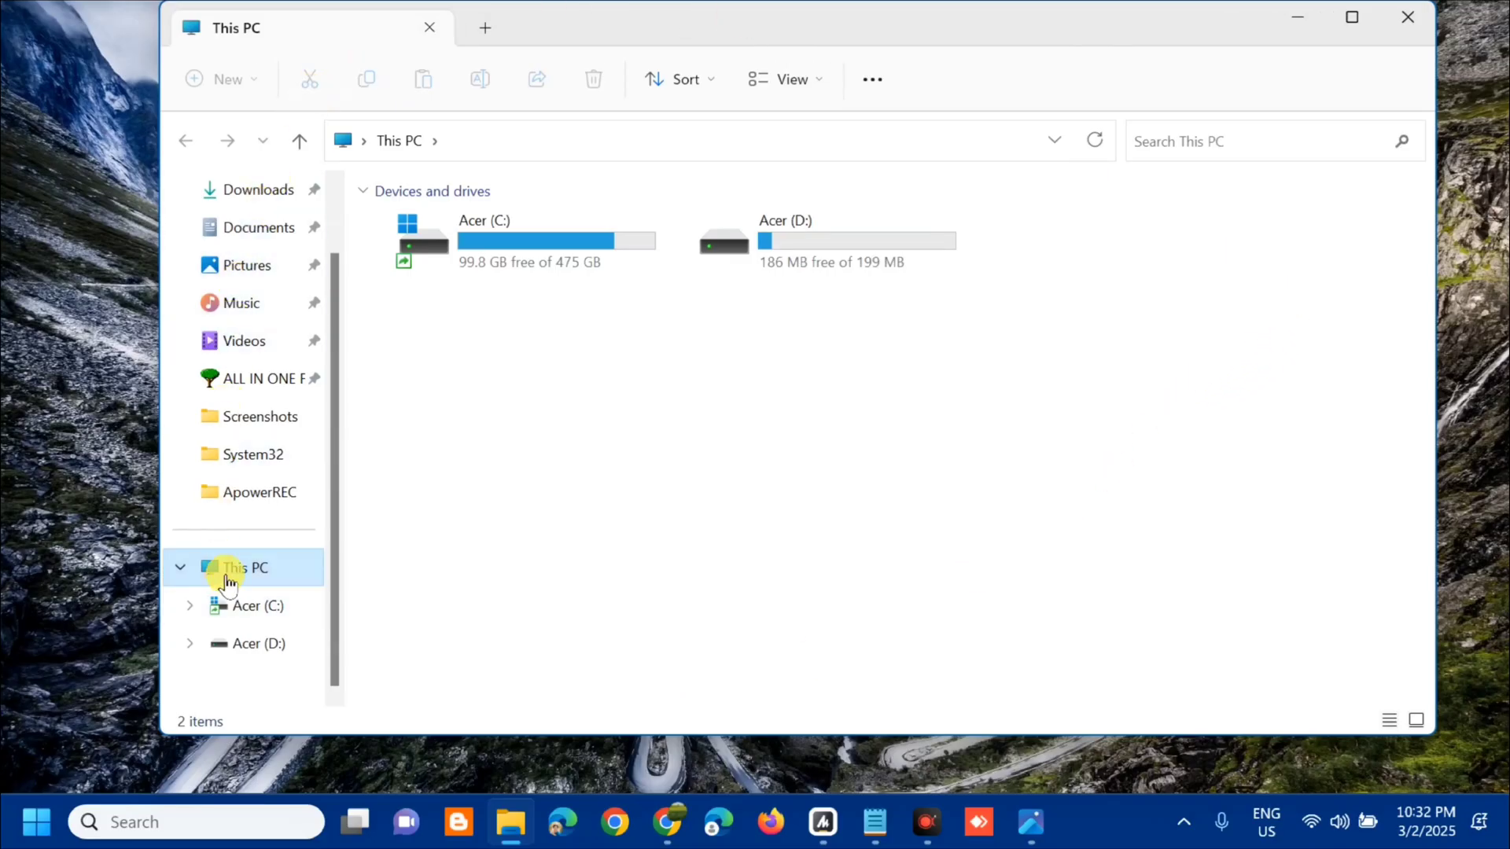
# Browse from This PC into Acer (C:) > Users > the user's profile folder
pyautogui.click(228, 572)
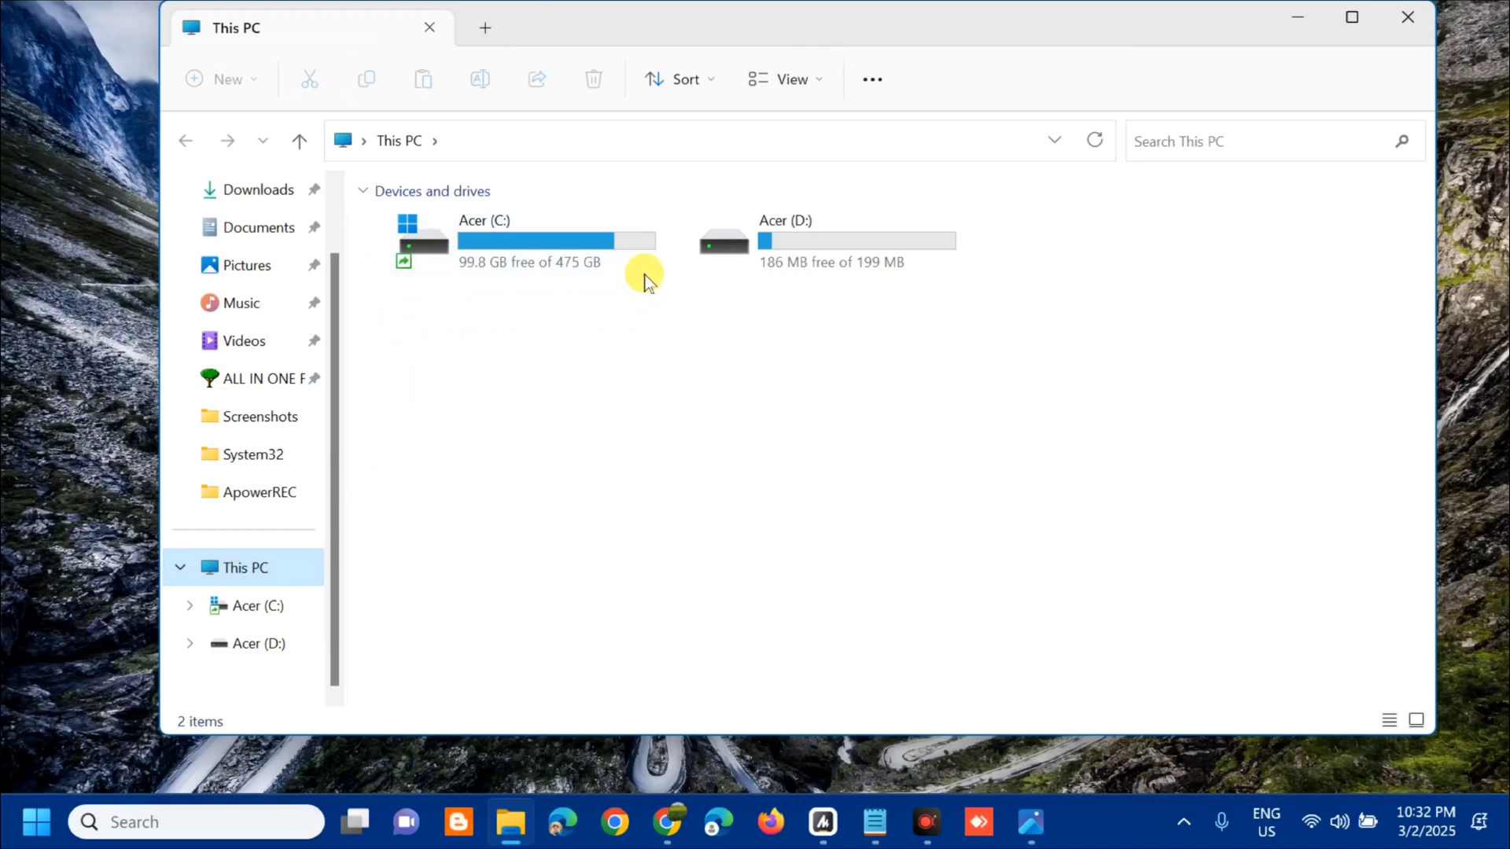
pyautogui.click(486, 248)
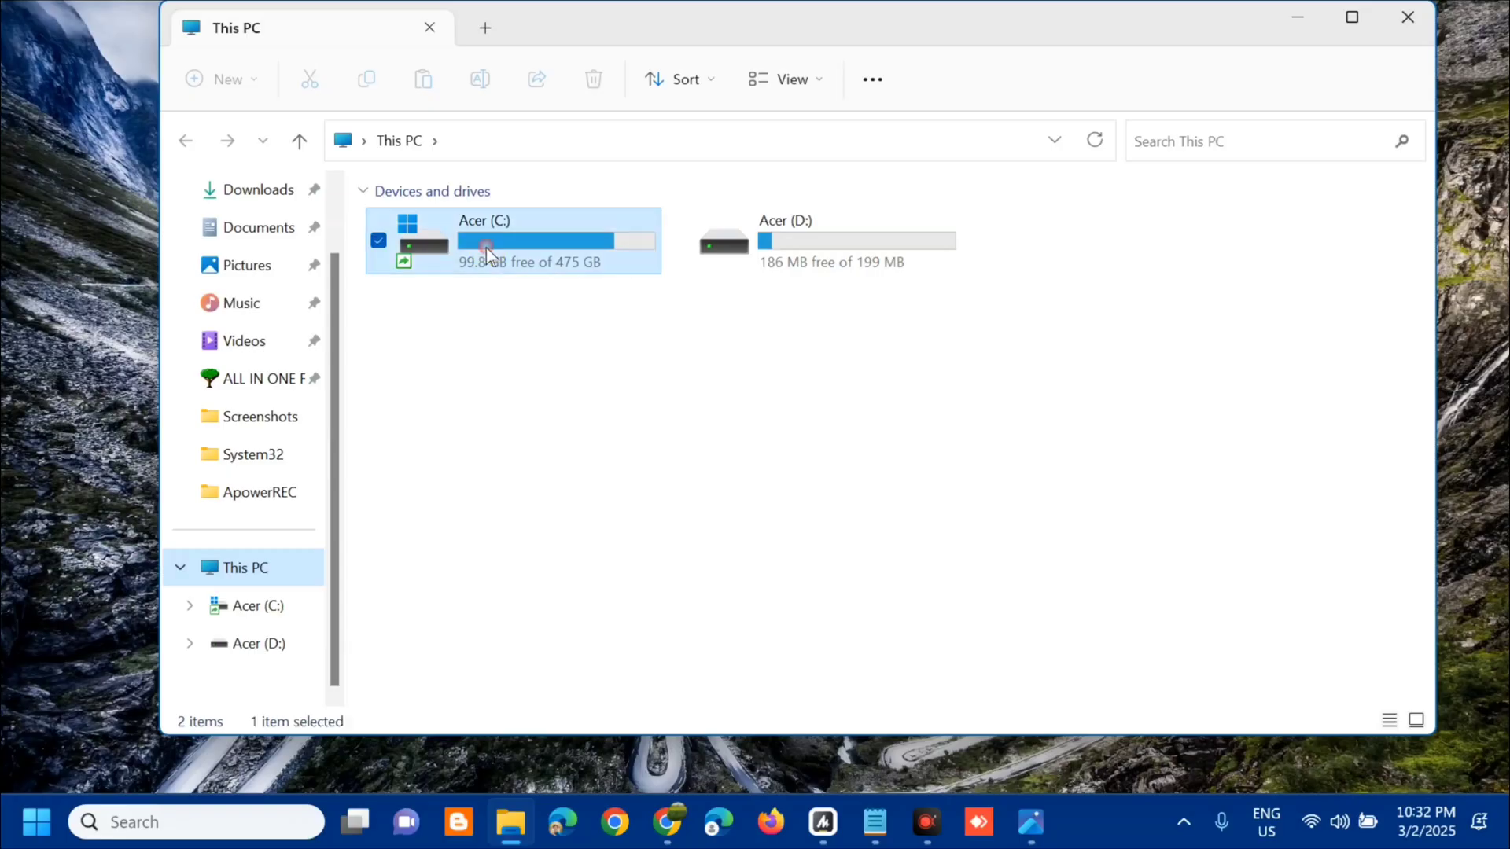
pyautogui.doubleClick(486, 247)
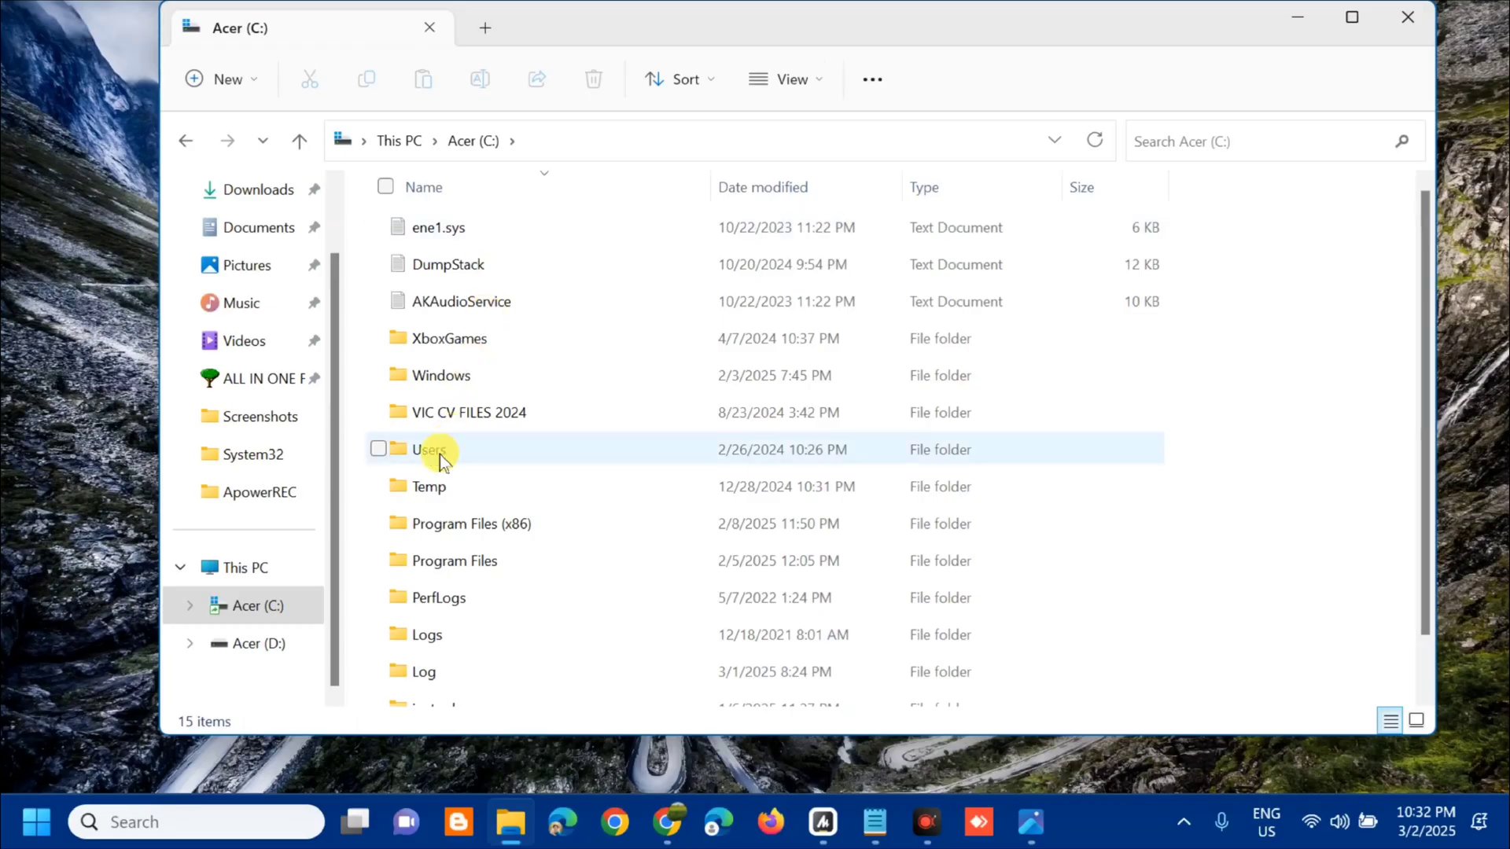
pyautogui.doubleClick(494, 452)
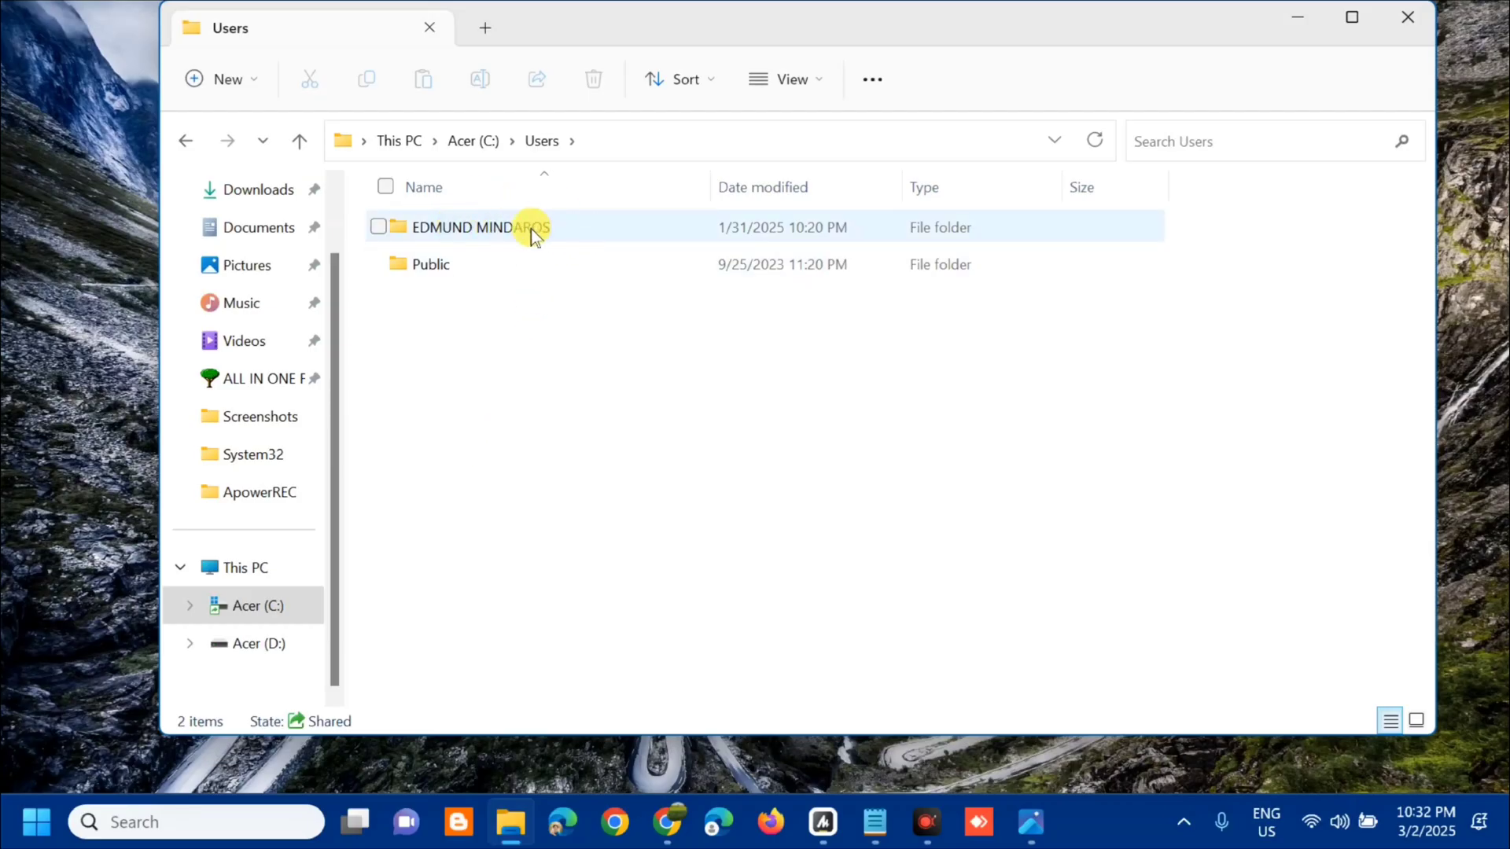
pyautogui.moveTo(529, 229)
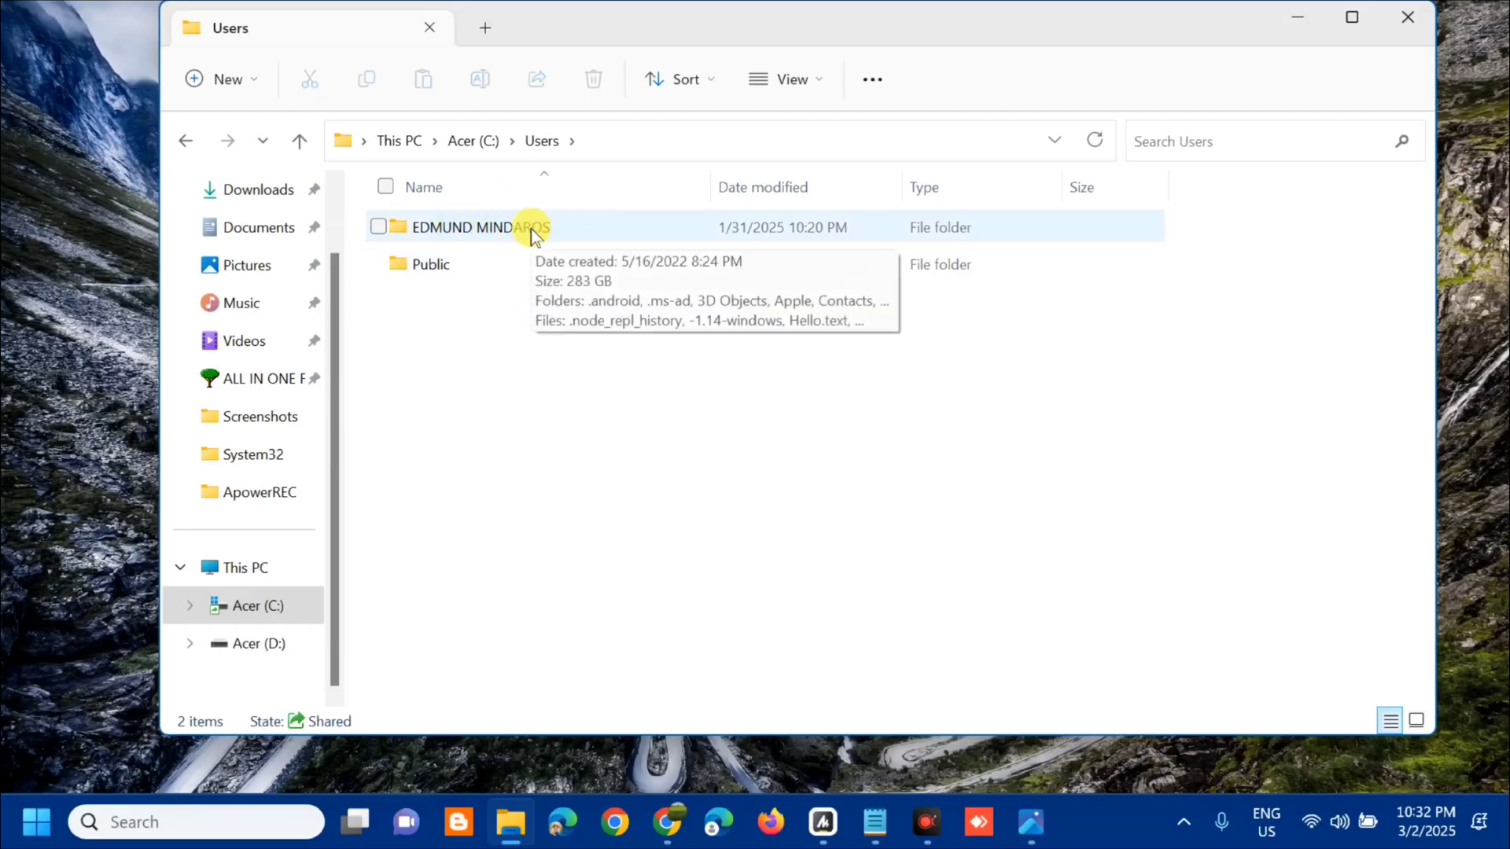
pyautogui.doubleClick(580, 228)
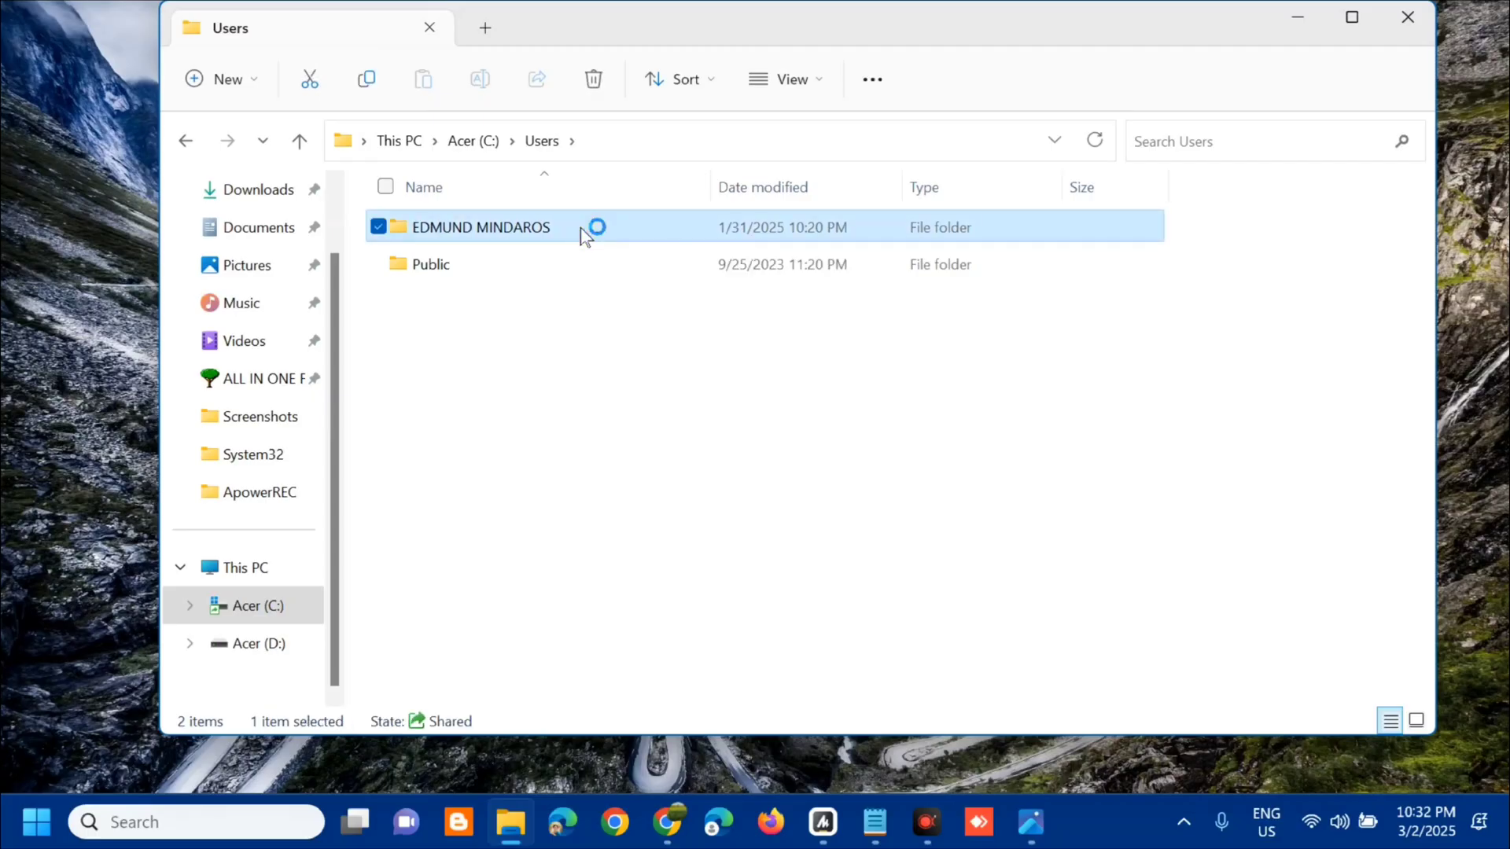
pyautogui.moveTo(581, 233)
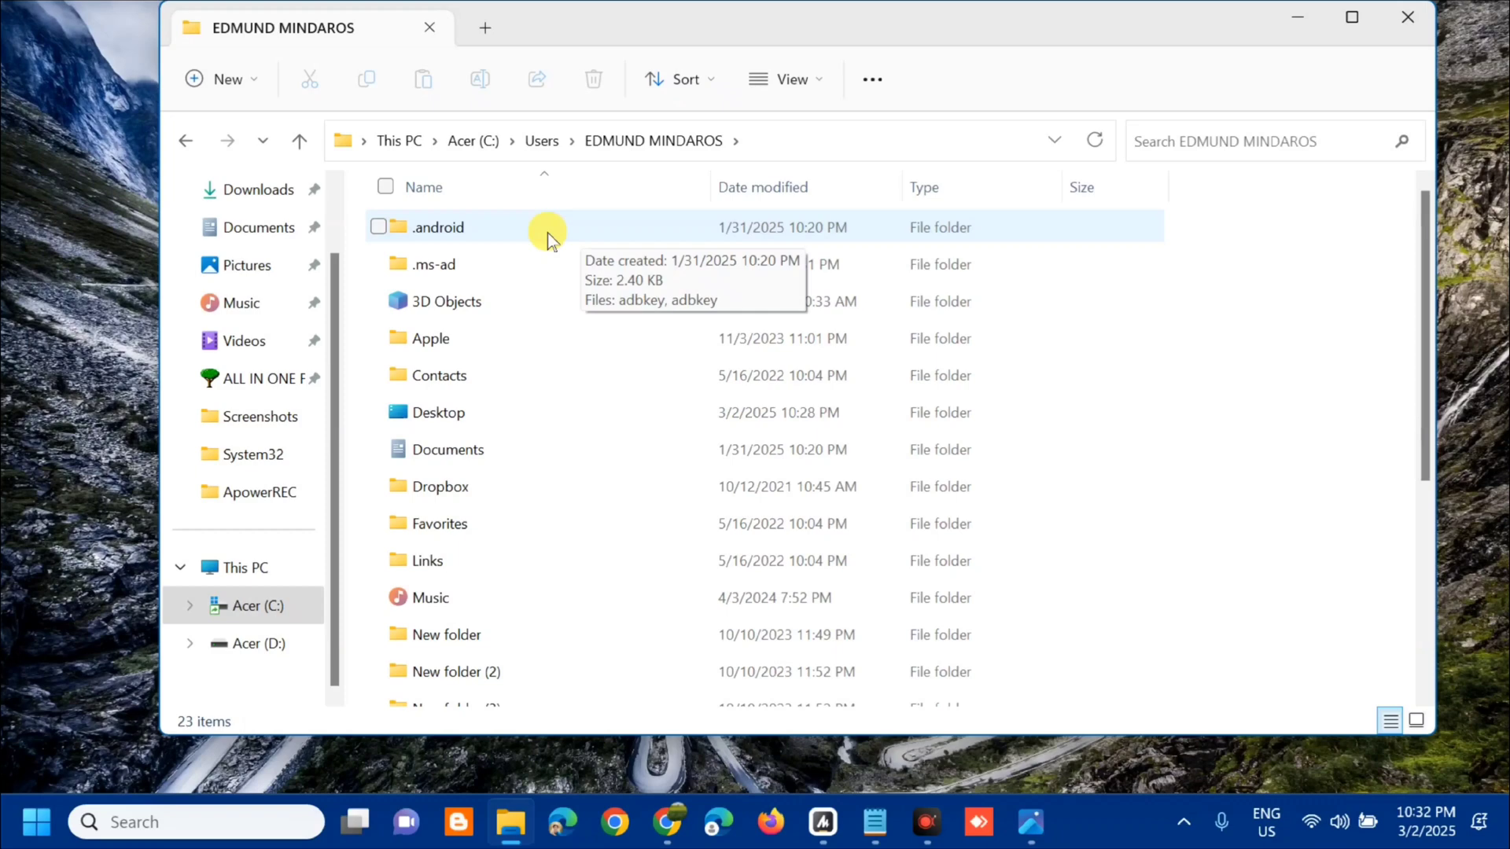
pyautogui.scroll(-2, 493, 566)
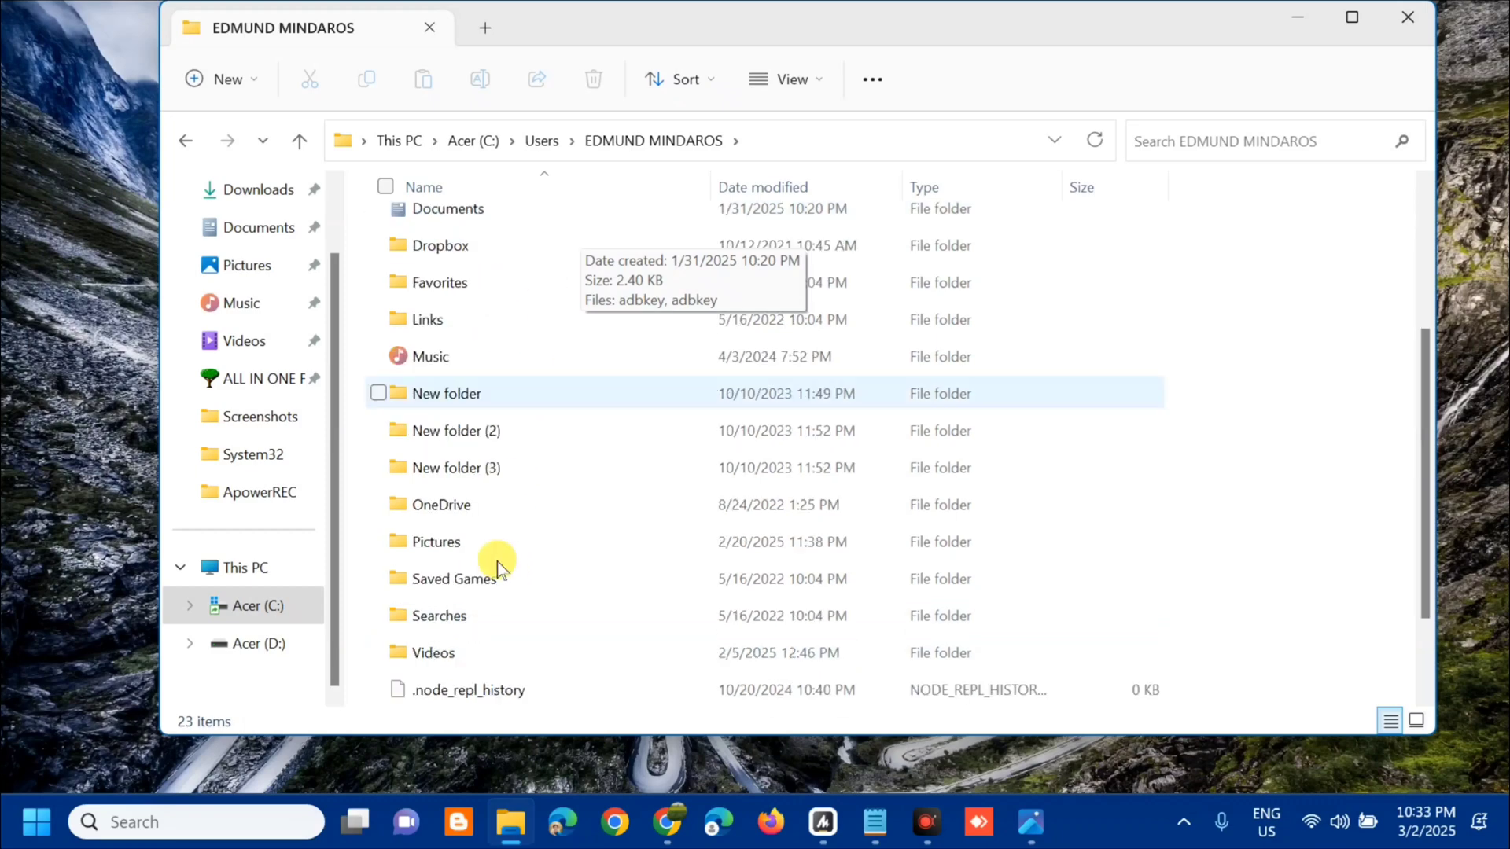
pyautogui.scroll(1, 511, 591)
pyautogui.scroll(1, 513, 589)
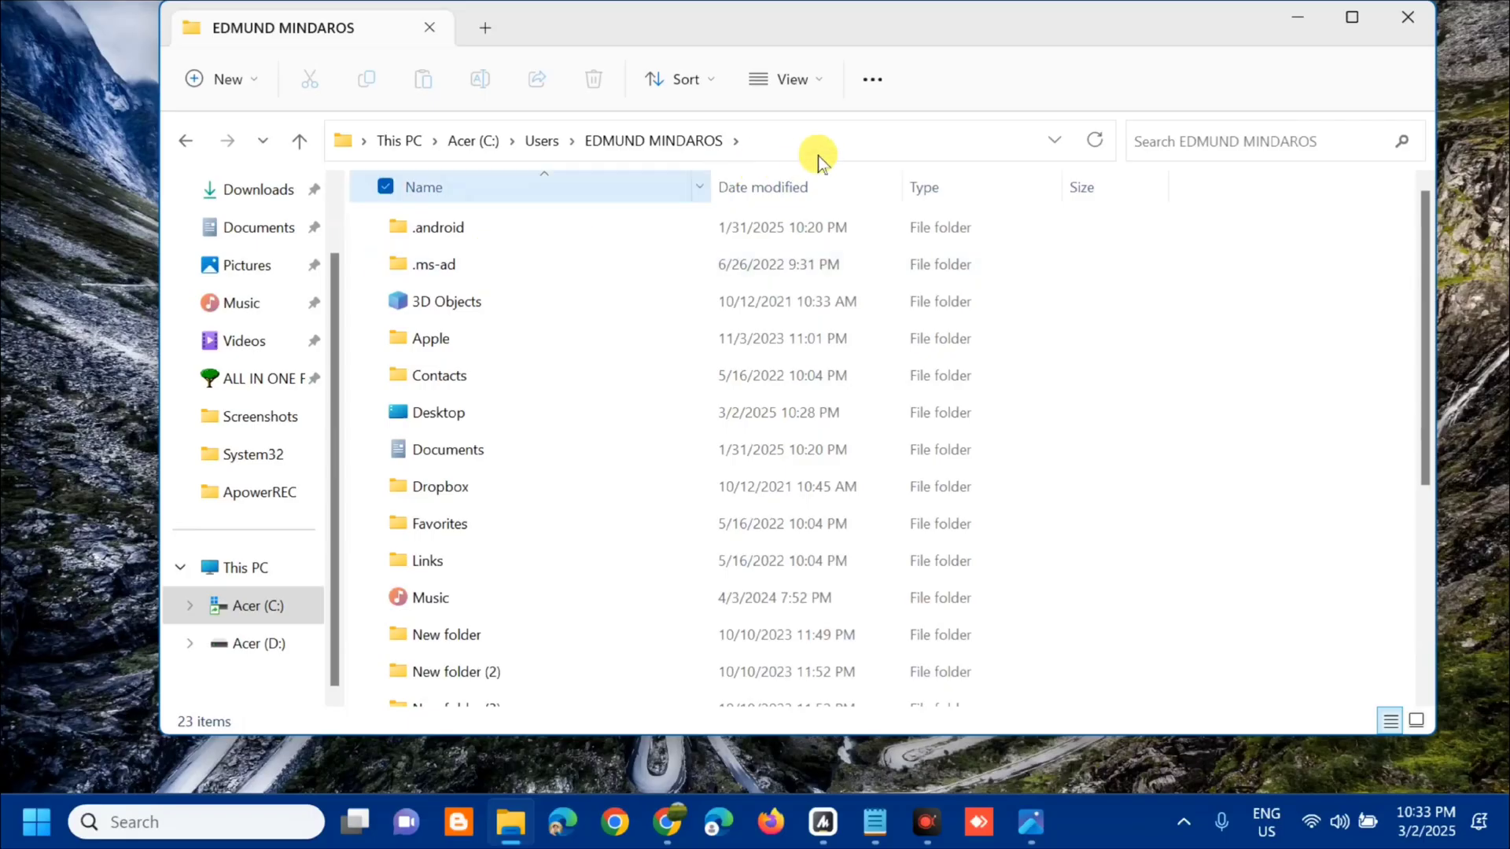
# Enable 'Show hidden files, folders, and drives' in Folder Options and apply it
pyautogui.click(871, 84)
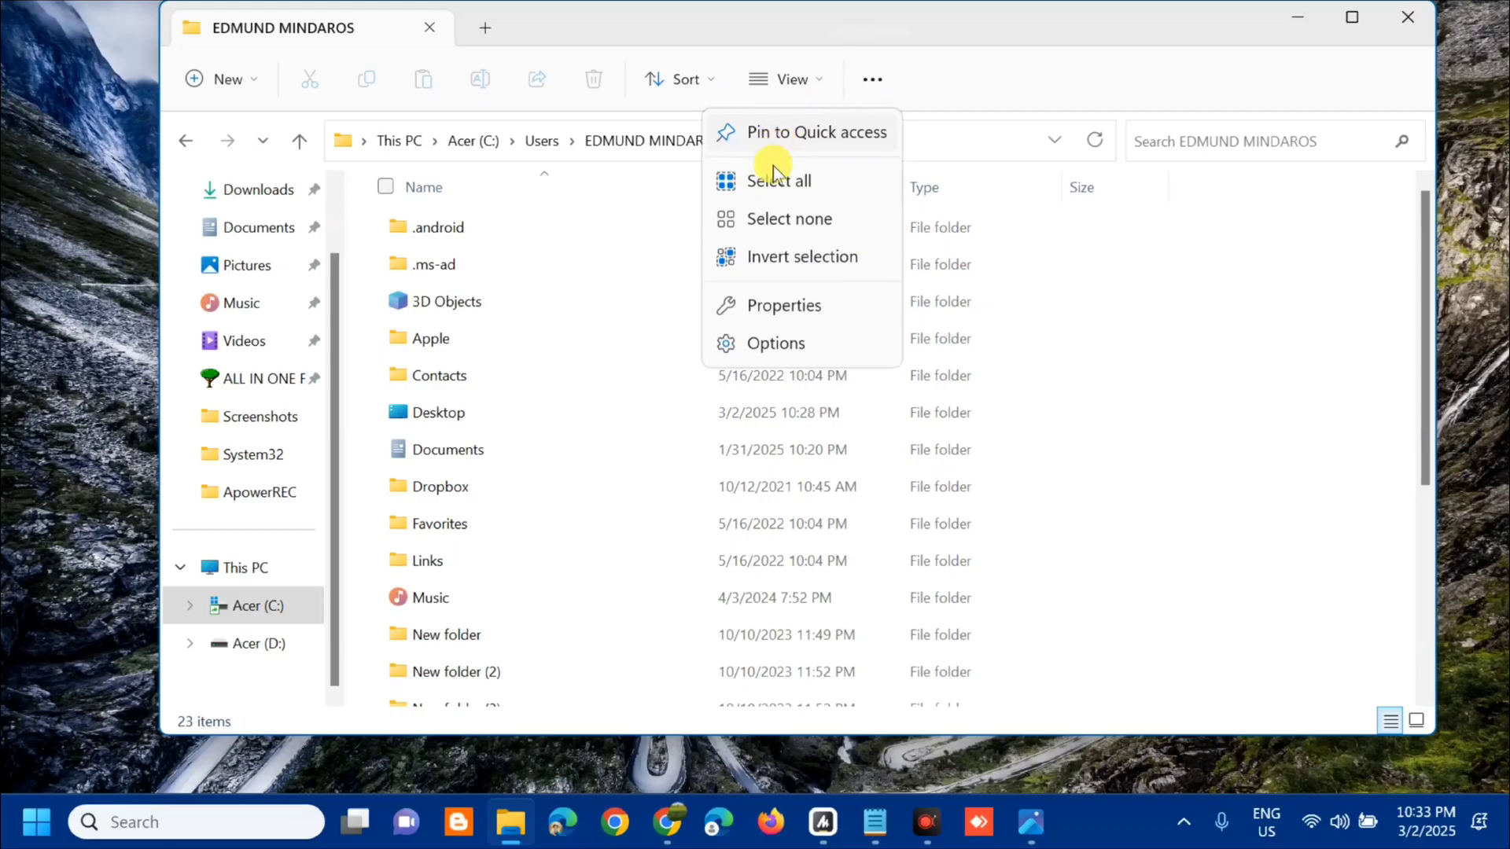
pyautogui.click(763, 346)
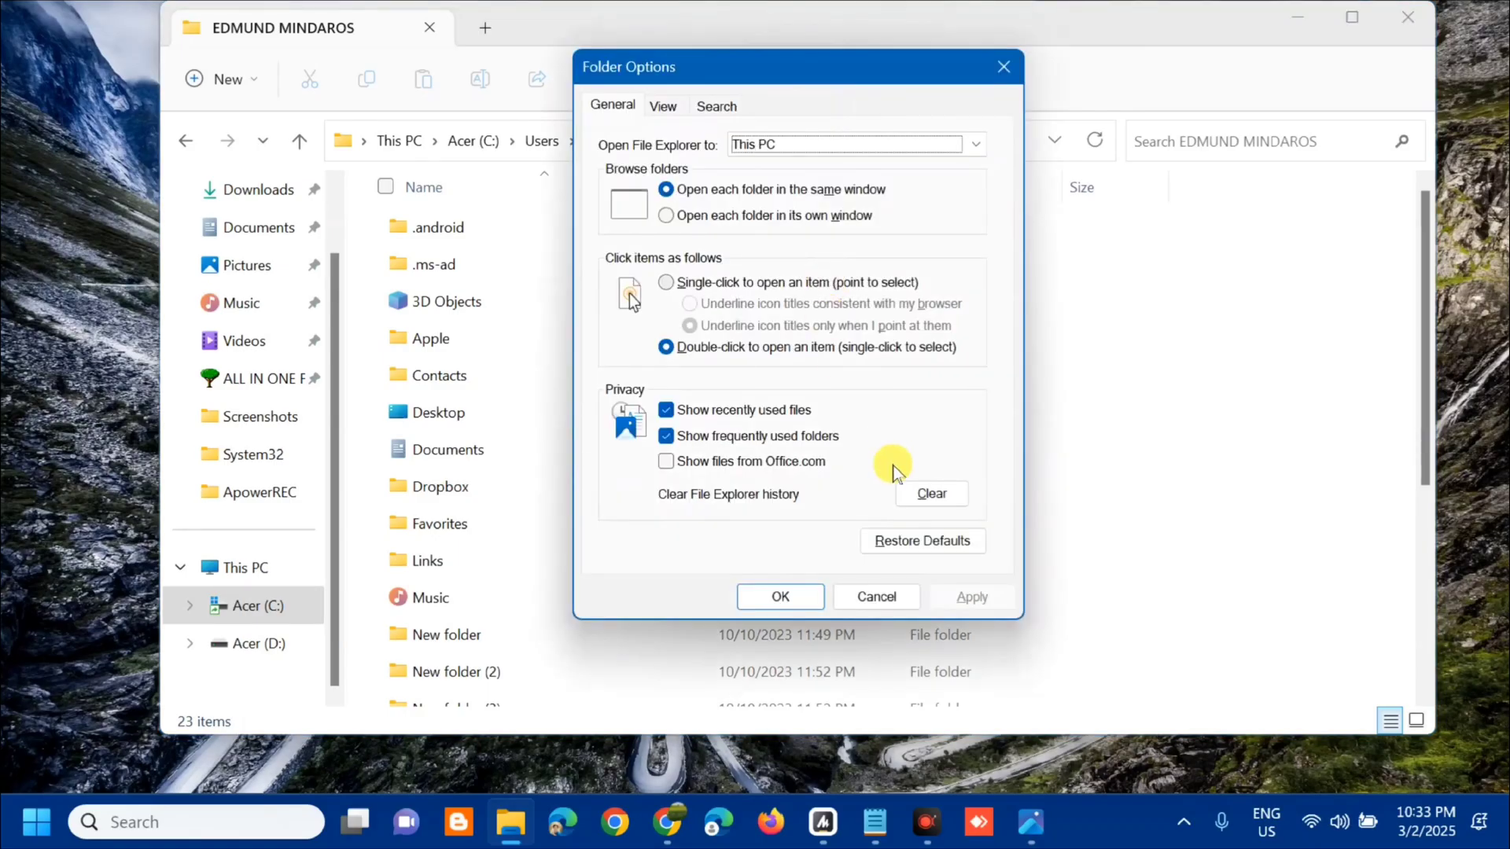
pyautogui.click(930, 493)
pyautogui.click(653, 110)
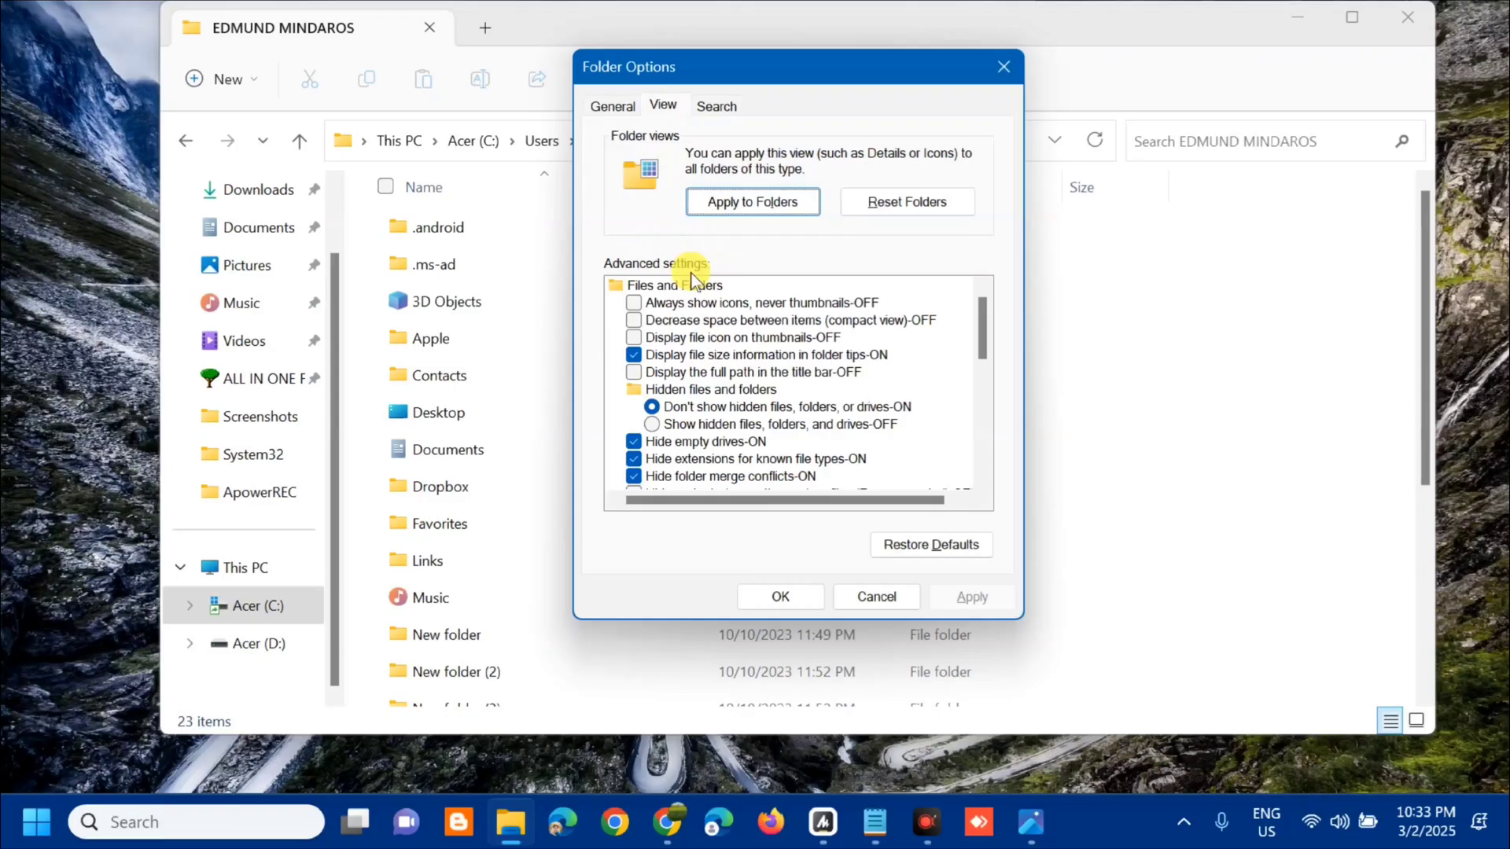
pyautogui.click(651, 428)
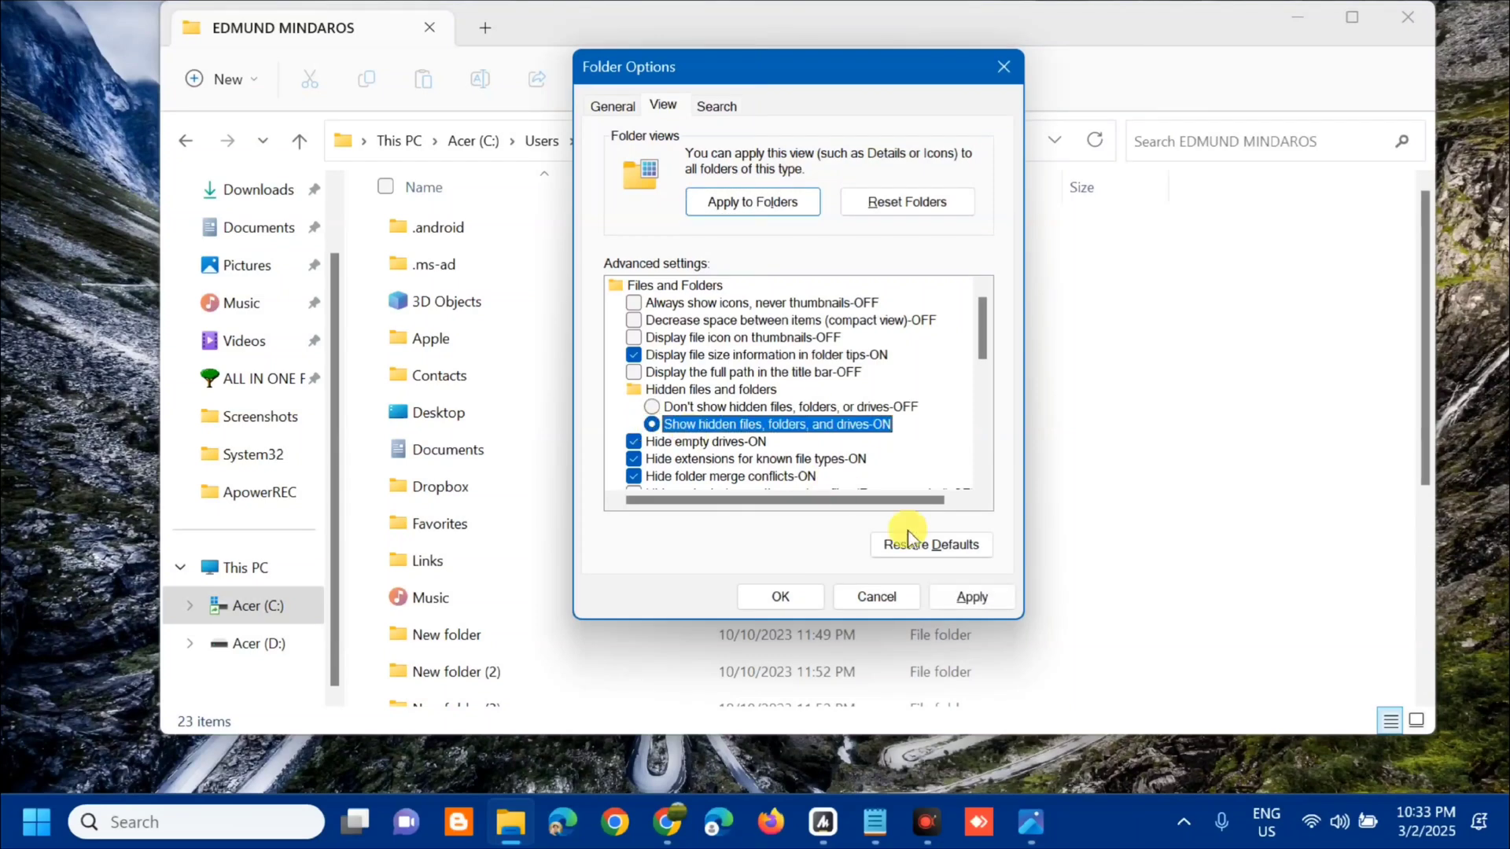
pyautogui.click(972, 604)
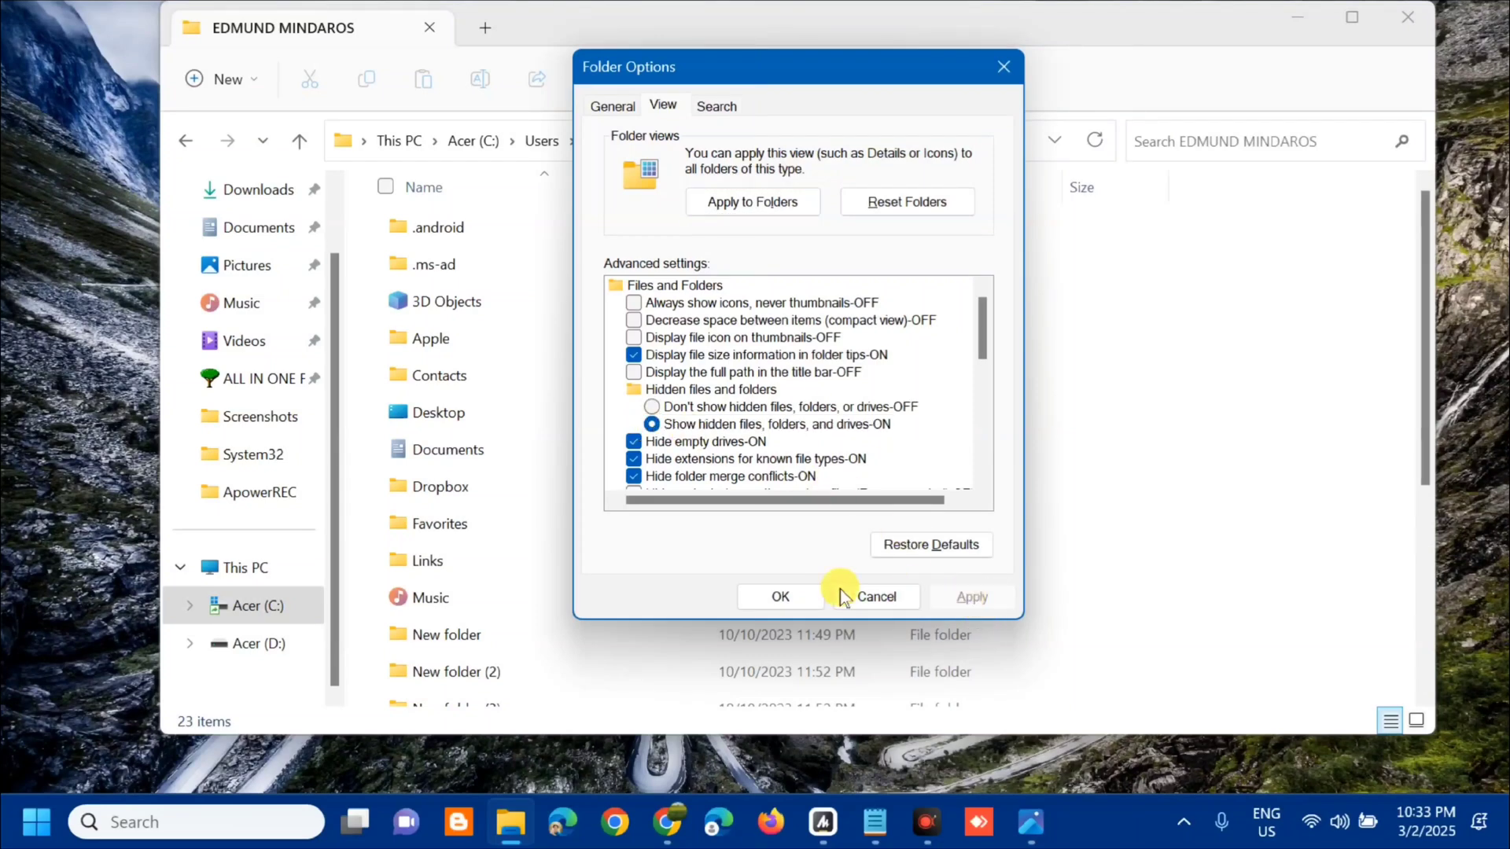
pyautogui.click(777, 599)
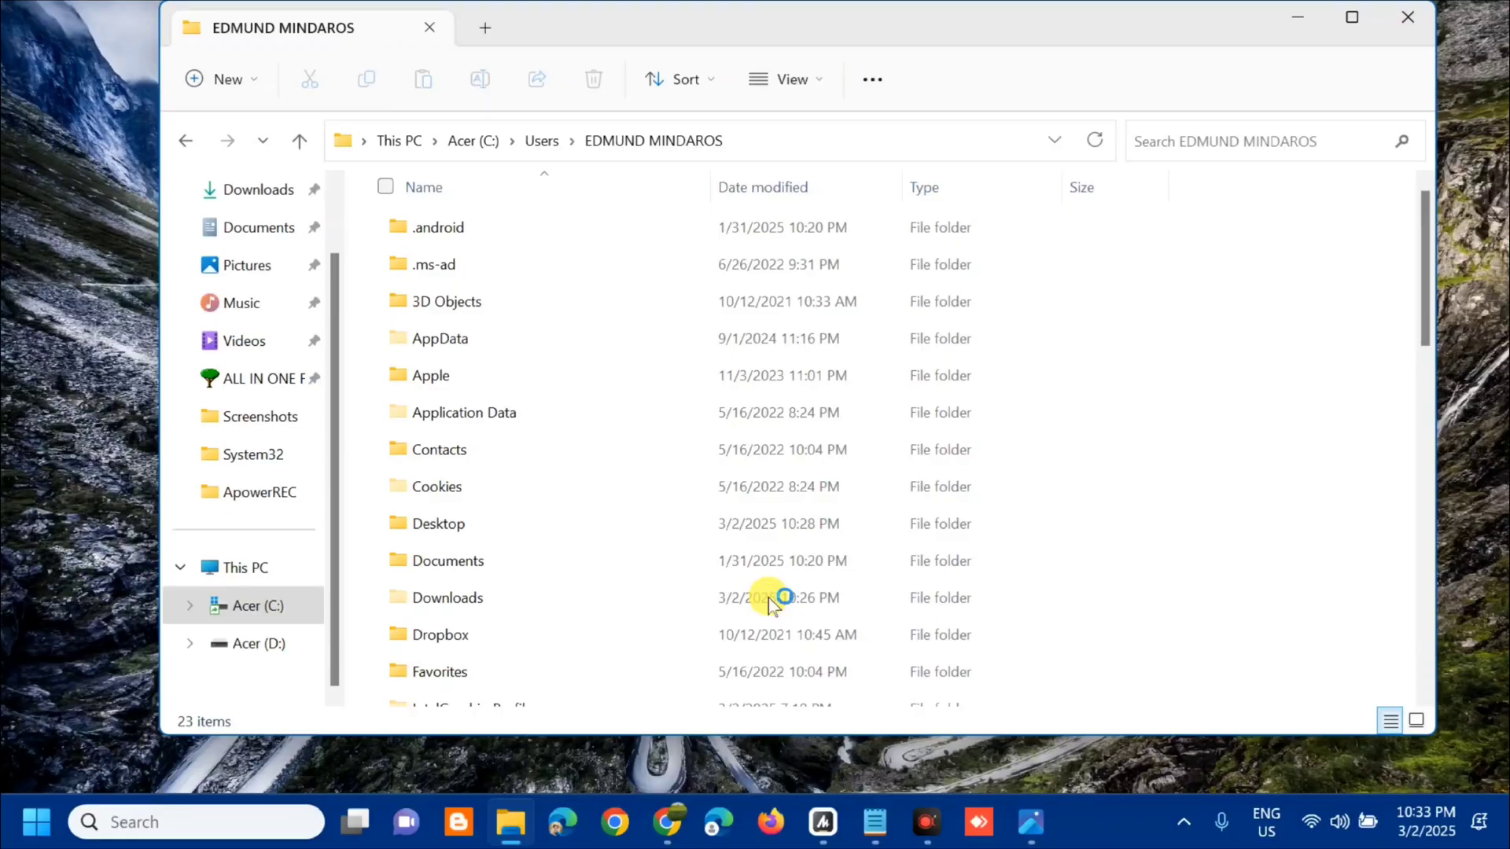
# Open AppData, then Local, and scroll down its 62 items toward Microsoft
pyautogui.click(769, 604)
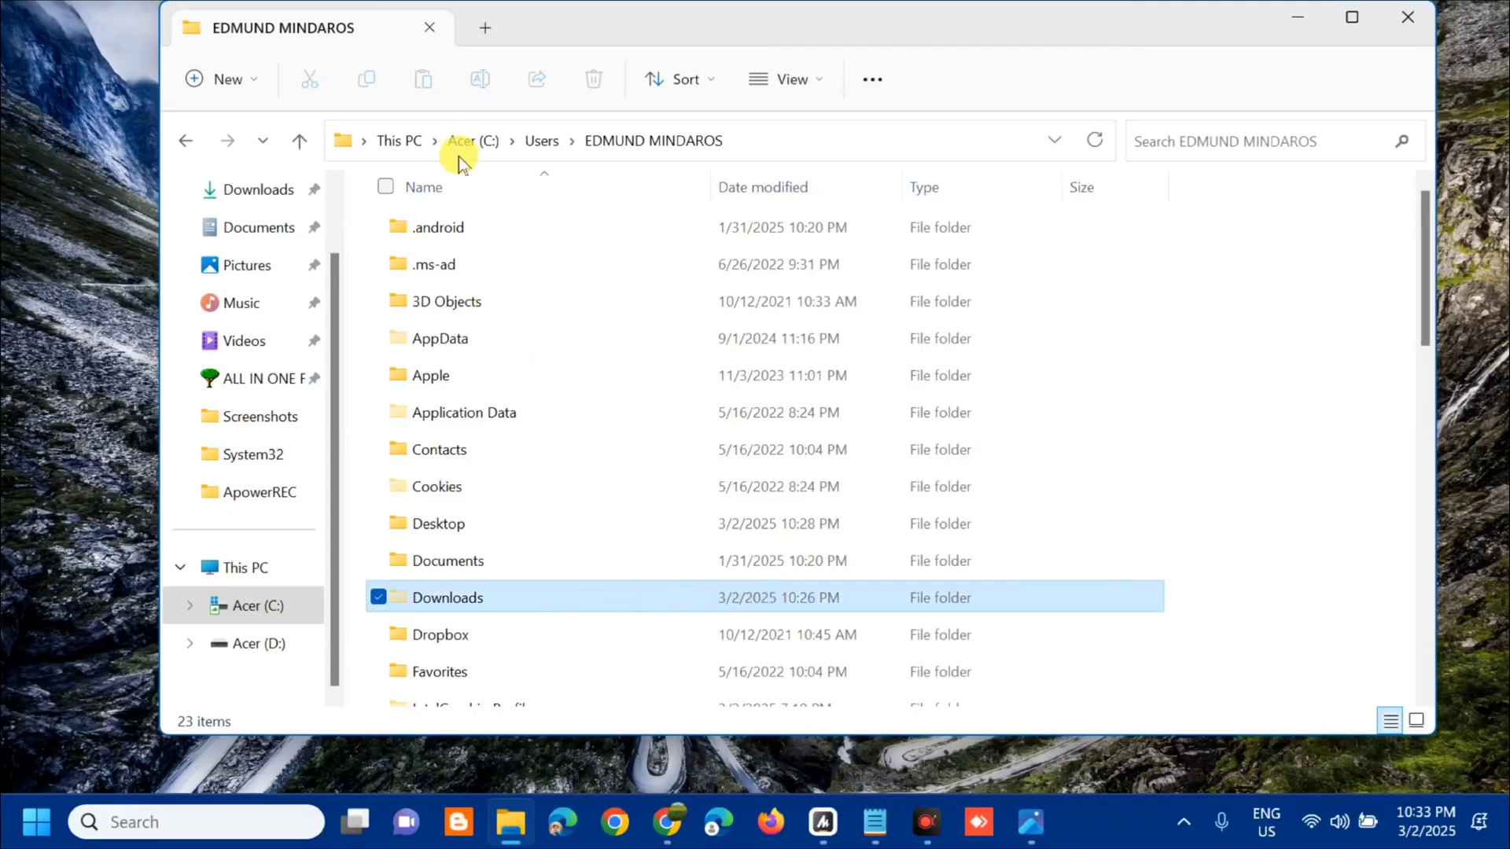
pyautogui.click(522, 338)
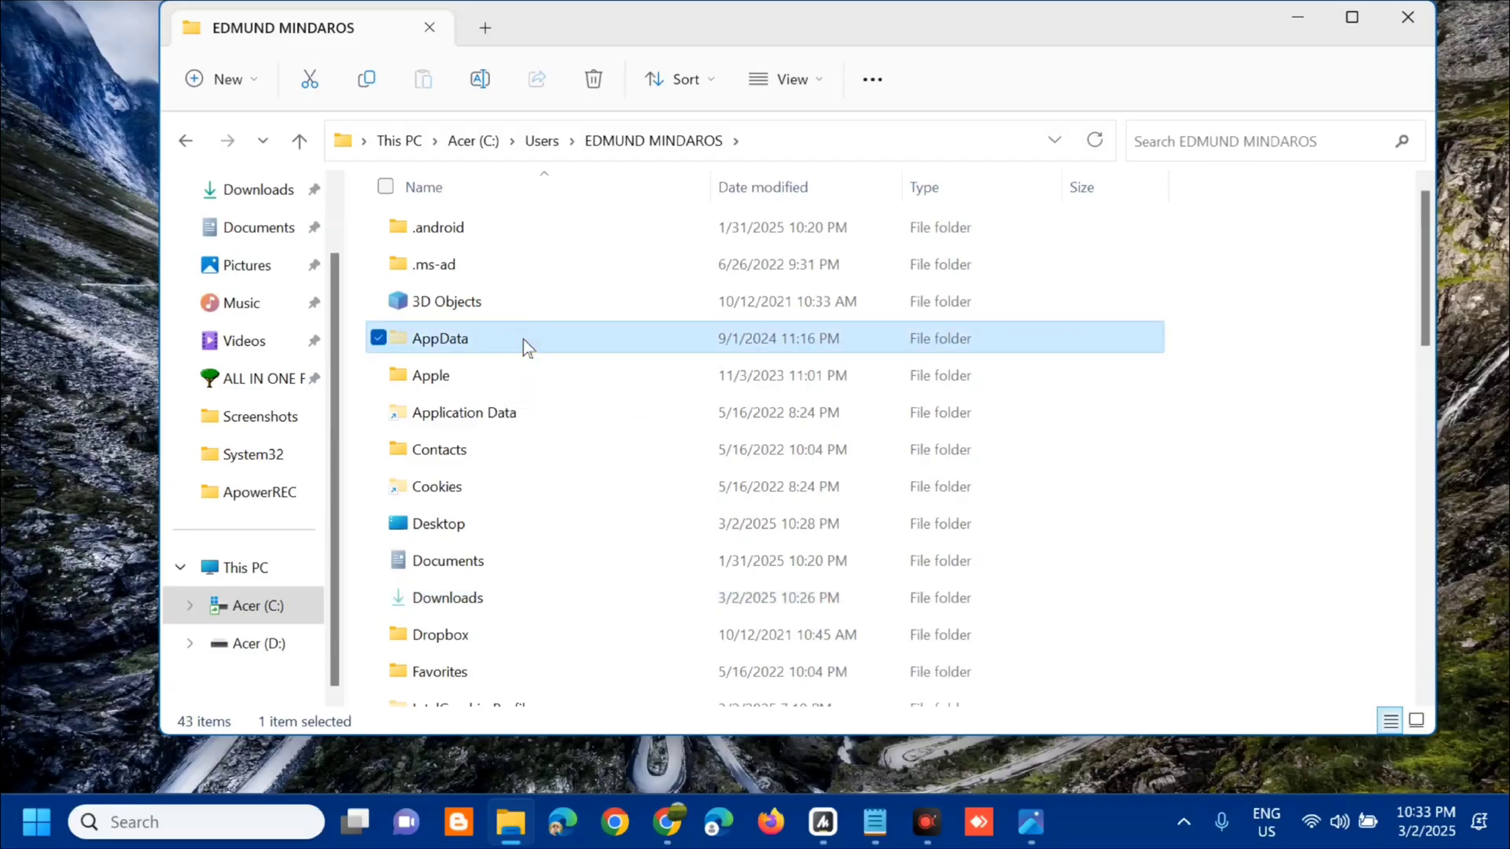
pyautogui.doubleClick(522, 338)
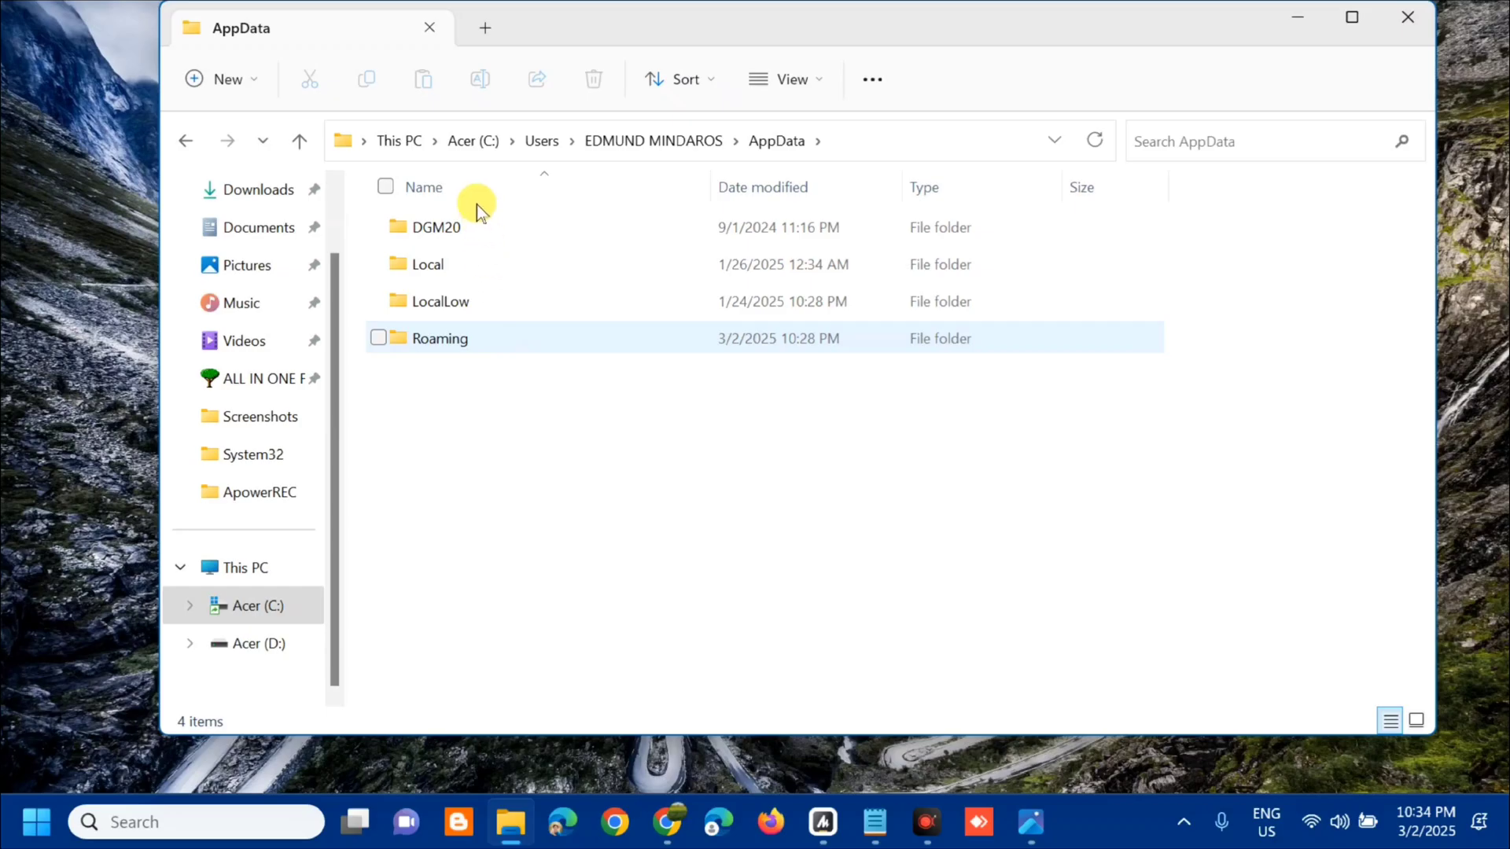
pyautogui.click(518, 263)
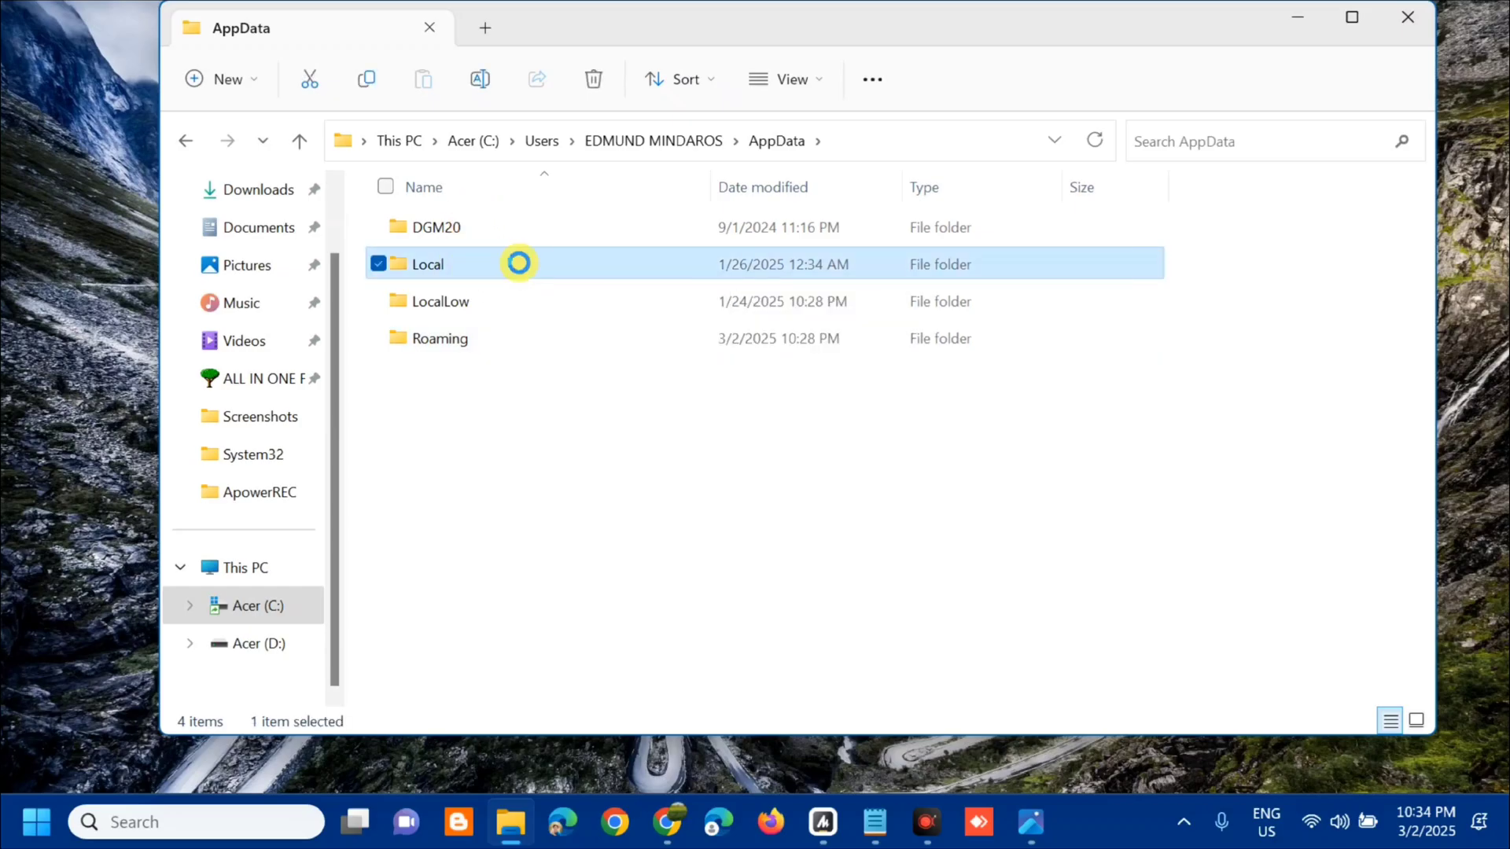
pyautogui.doubleClick(518, 264)
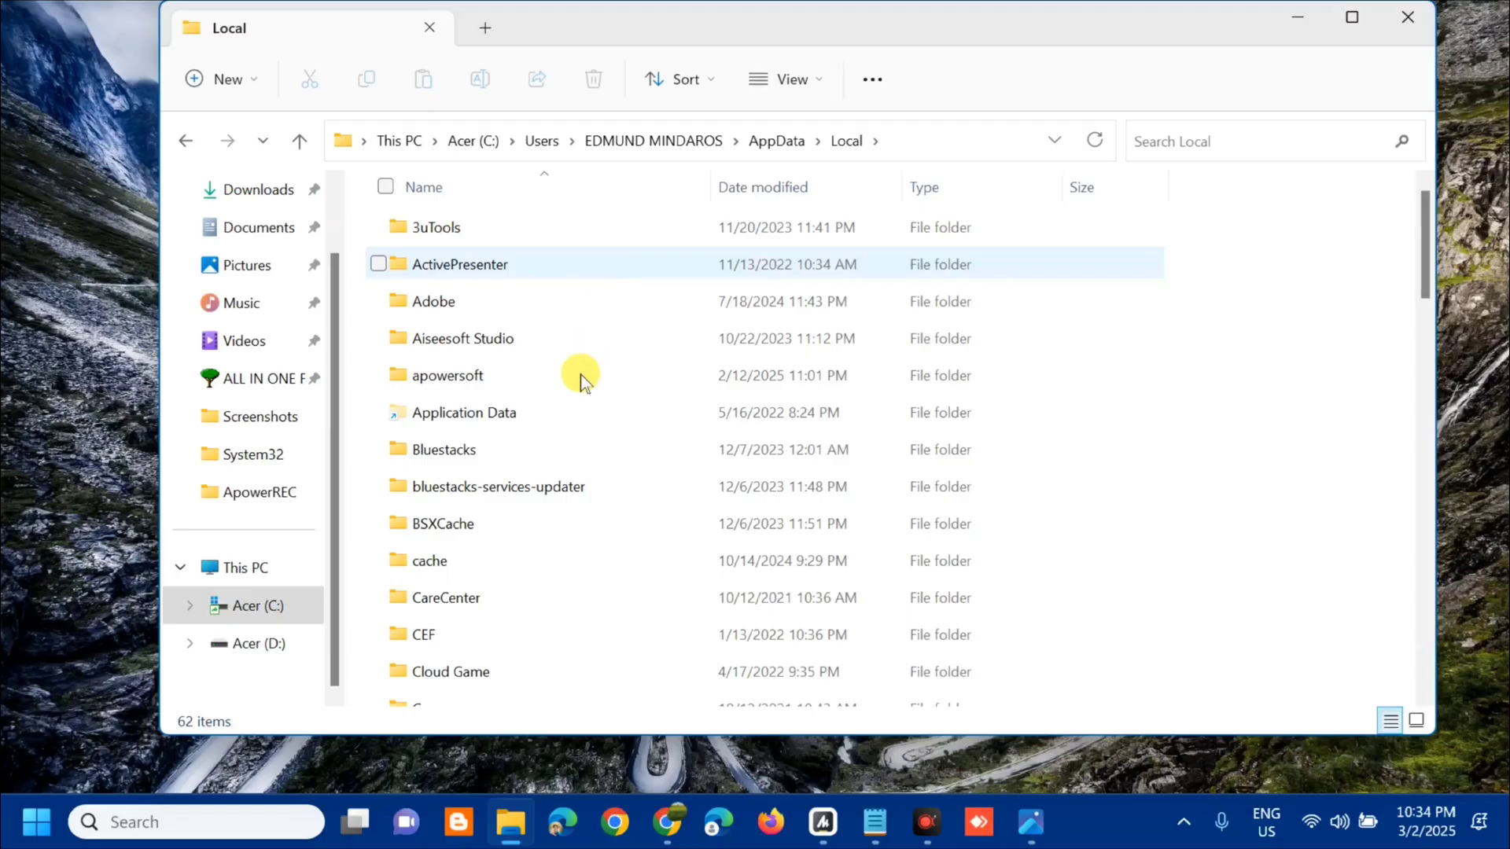
pyautogui.scroll(-2, 589, 424)
pyautogui.scroll(-7, 586, 432)
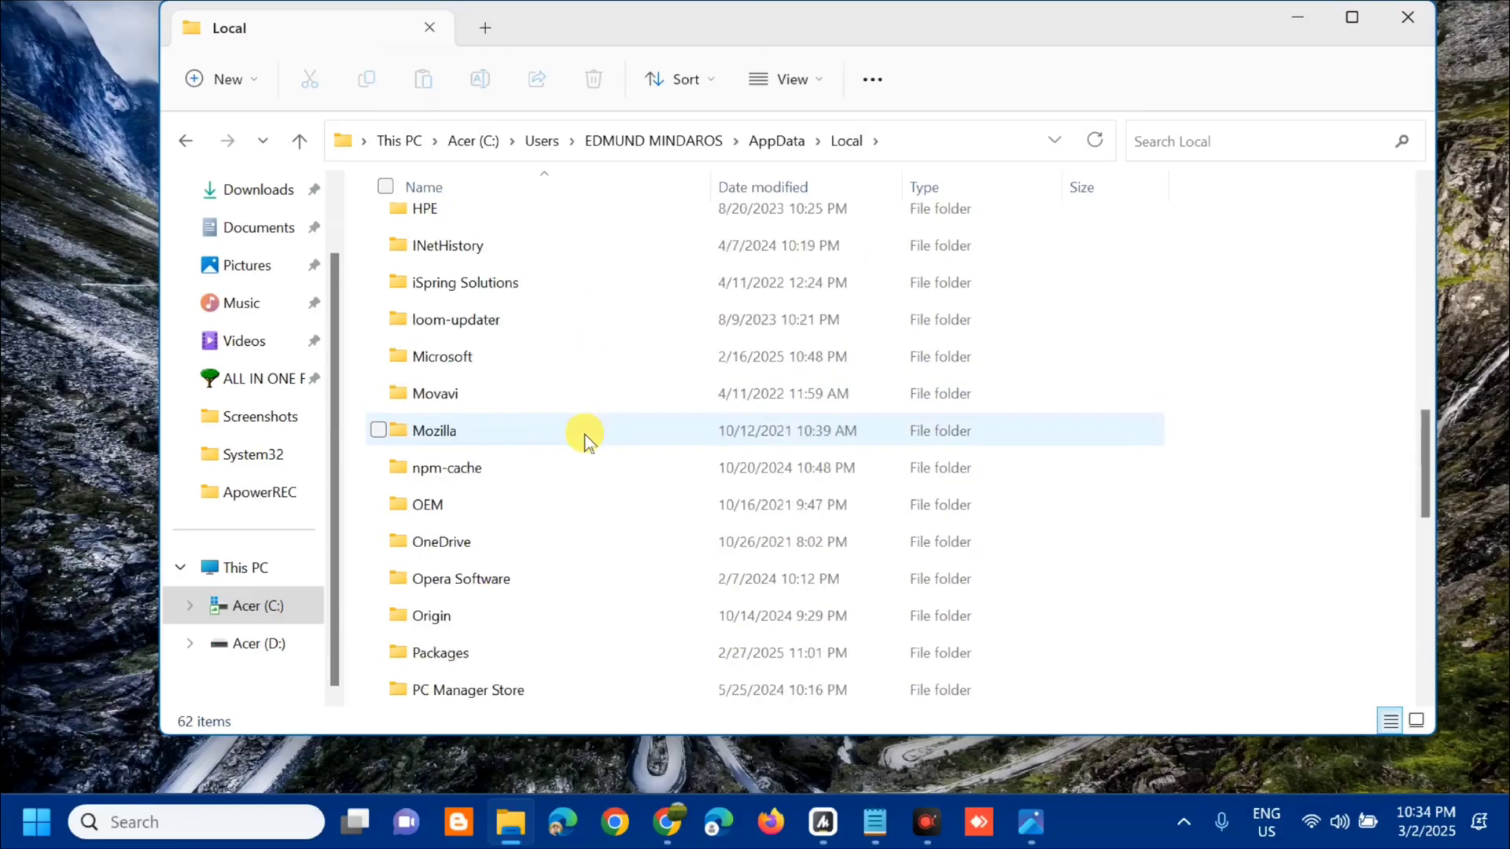
# Navigate into Microsoft > TeamsMeetingAdd-in > 1.24.31301
pyautogui.click(541, 362)
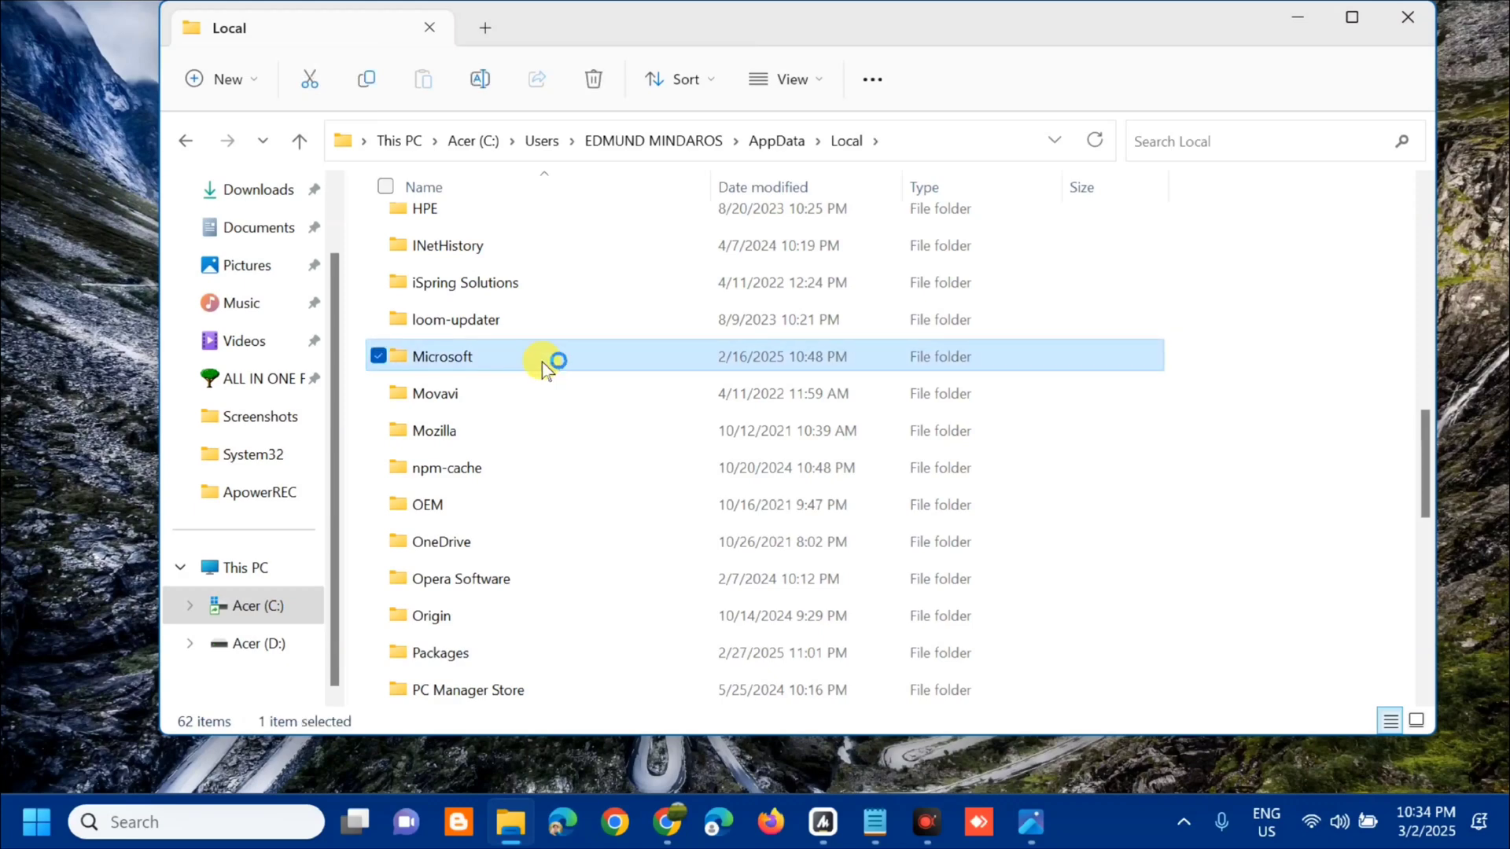
pyautogui.doubleClick(541, 362)
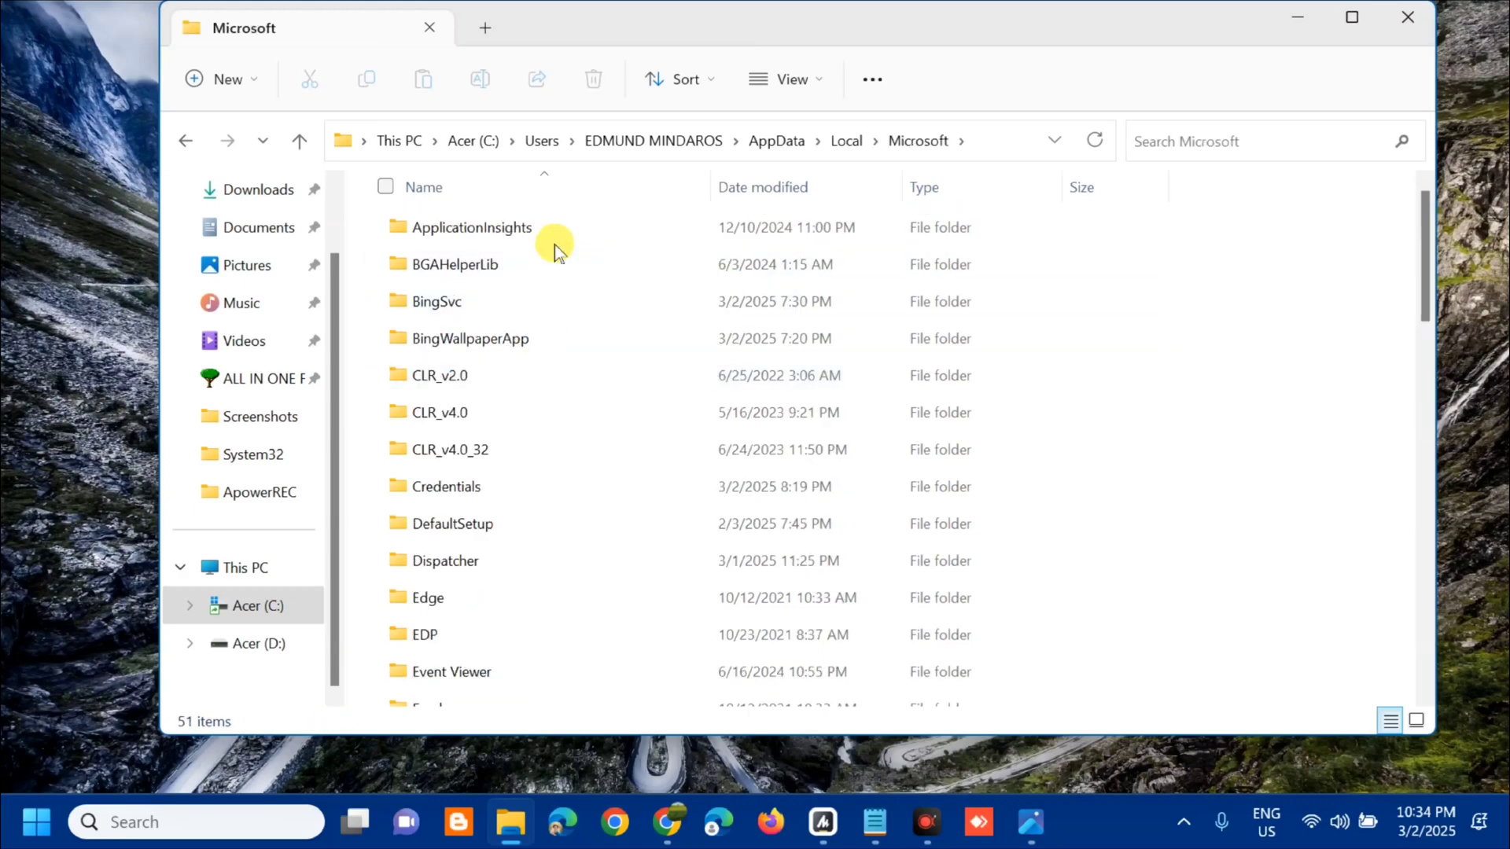
pyautogui.scroll(-5, 593, 495)
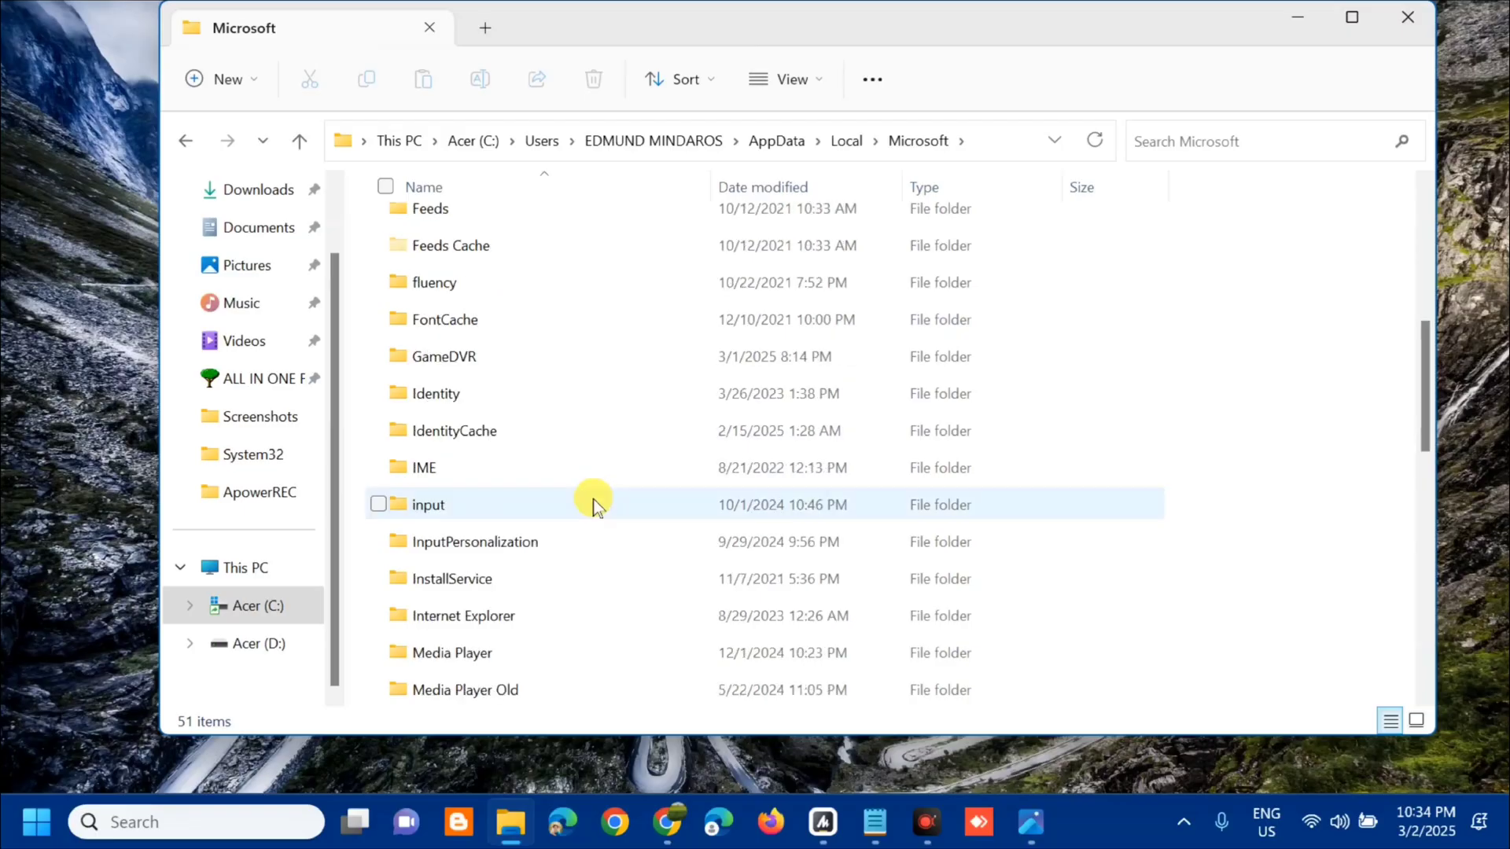
pyautogui.scroll(-8, 593, 500)
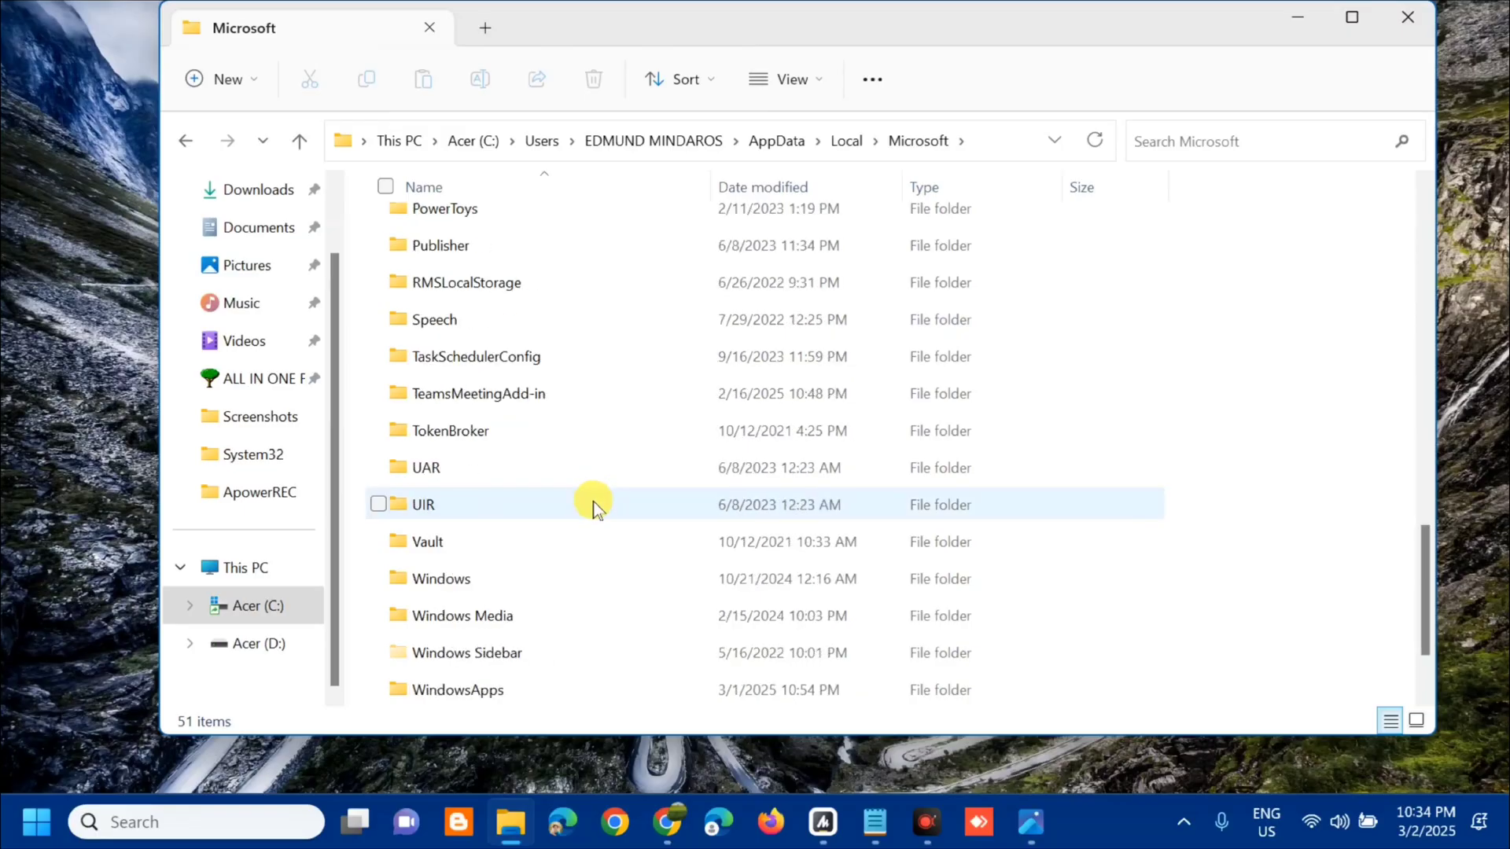
pyautogui.click(576, 393)
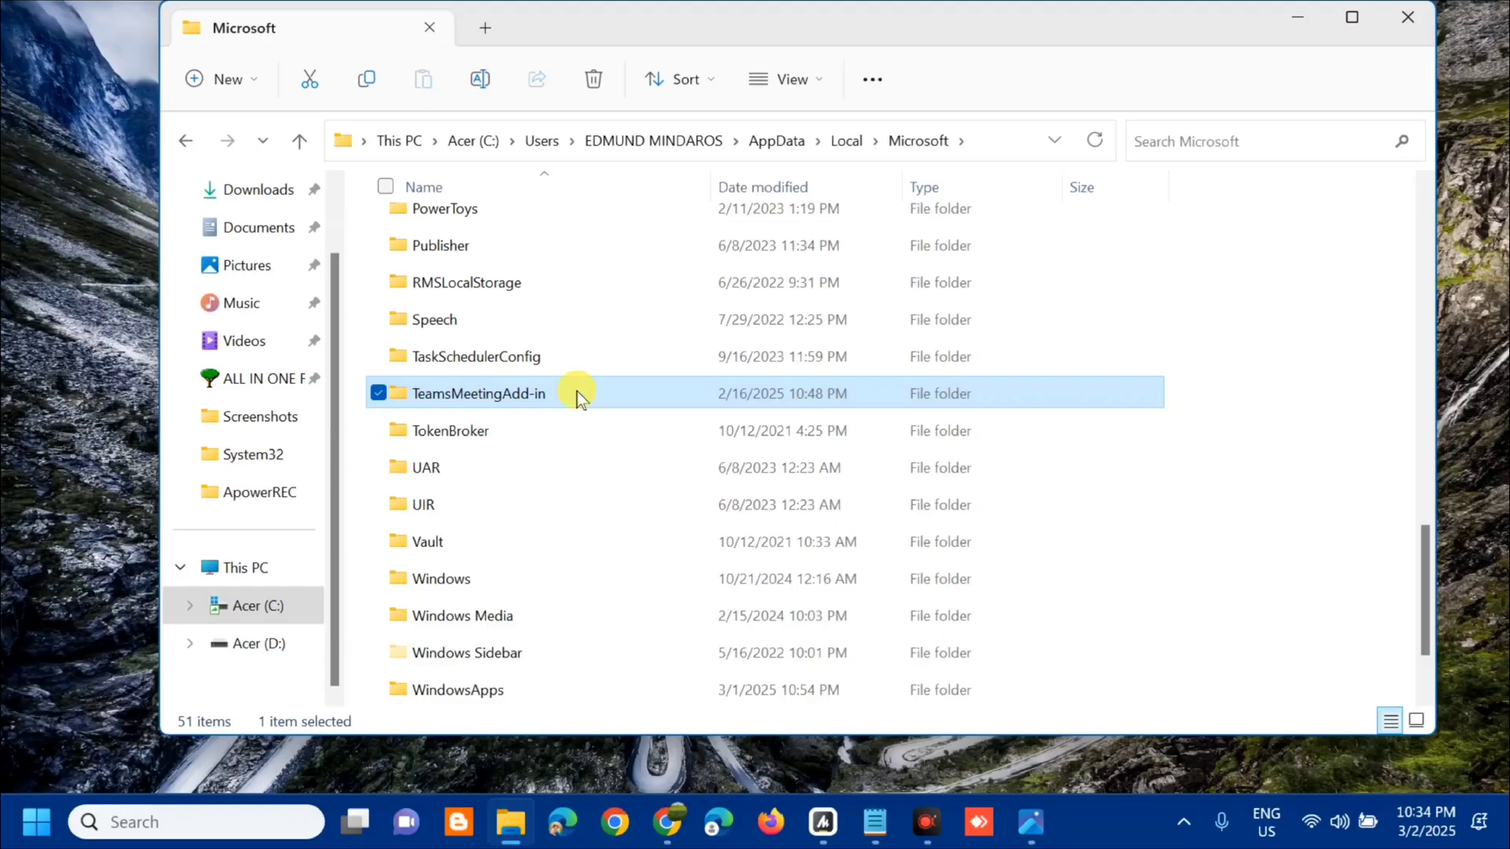
pyautogui.doubleClick(576, 393)
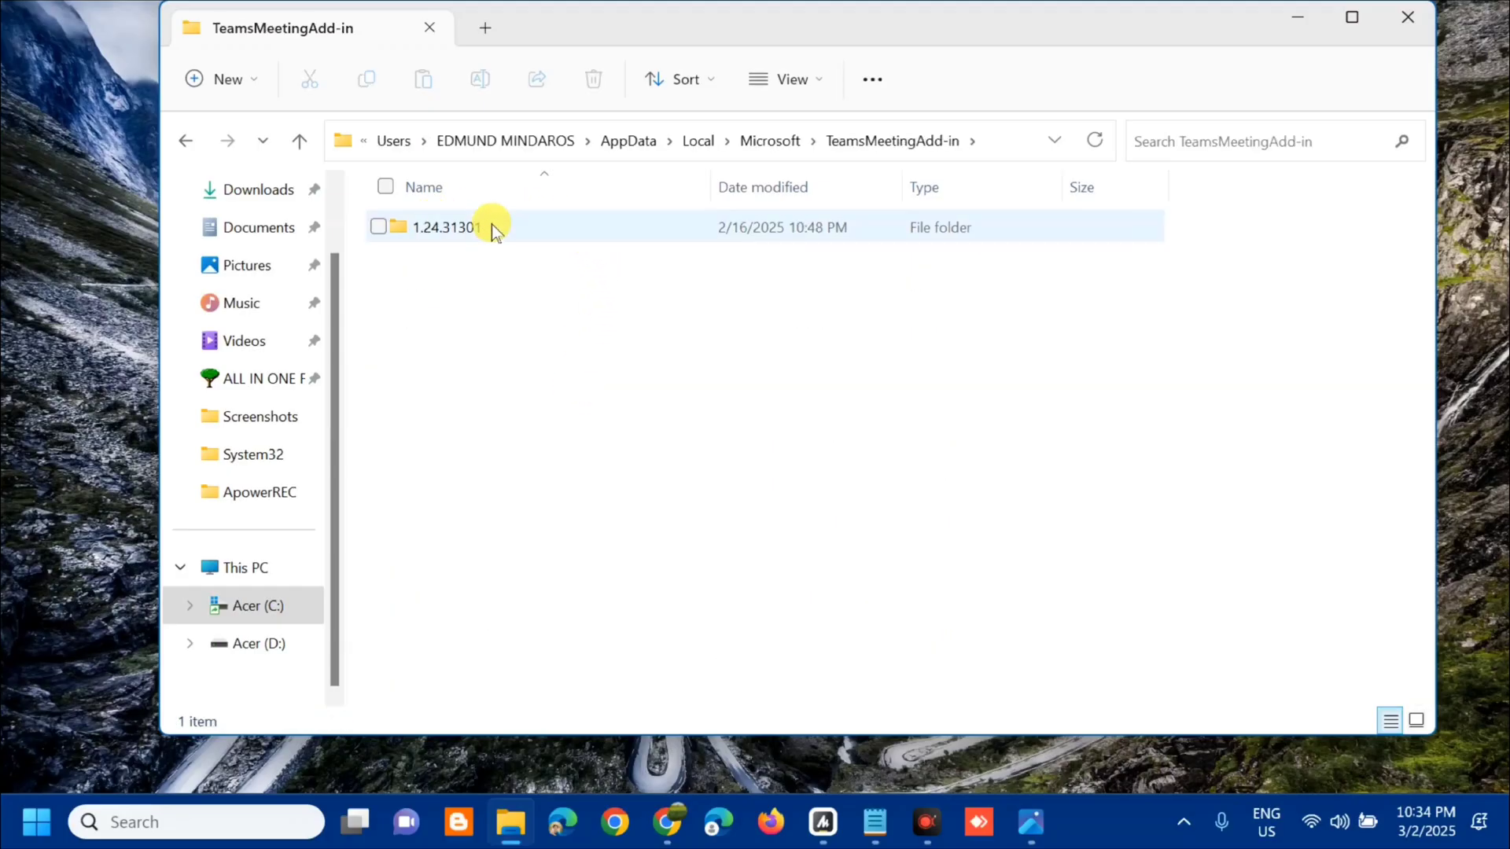
pyautogui.click(542, 230)
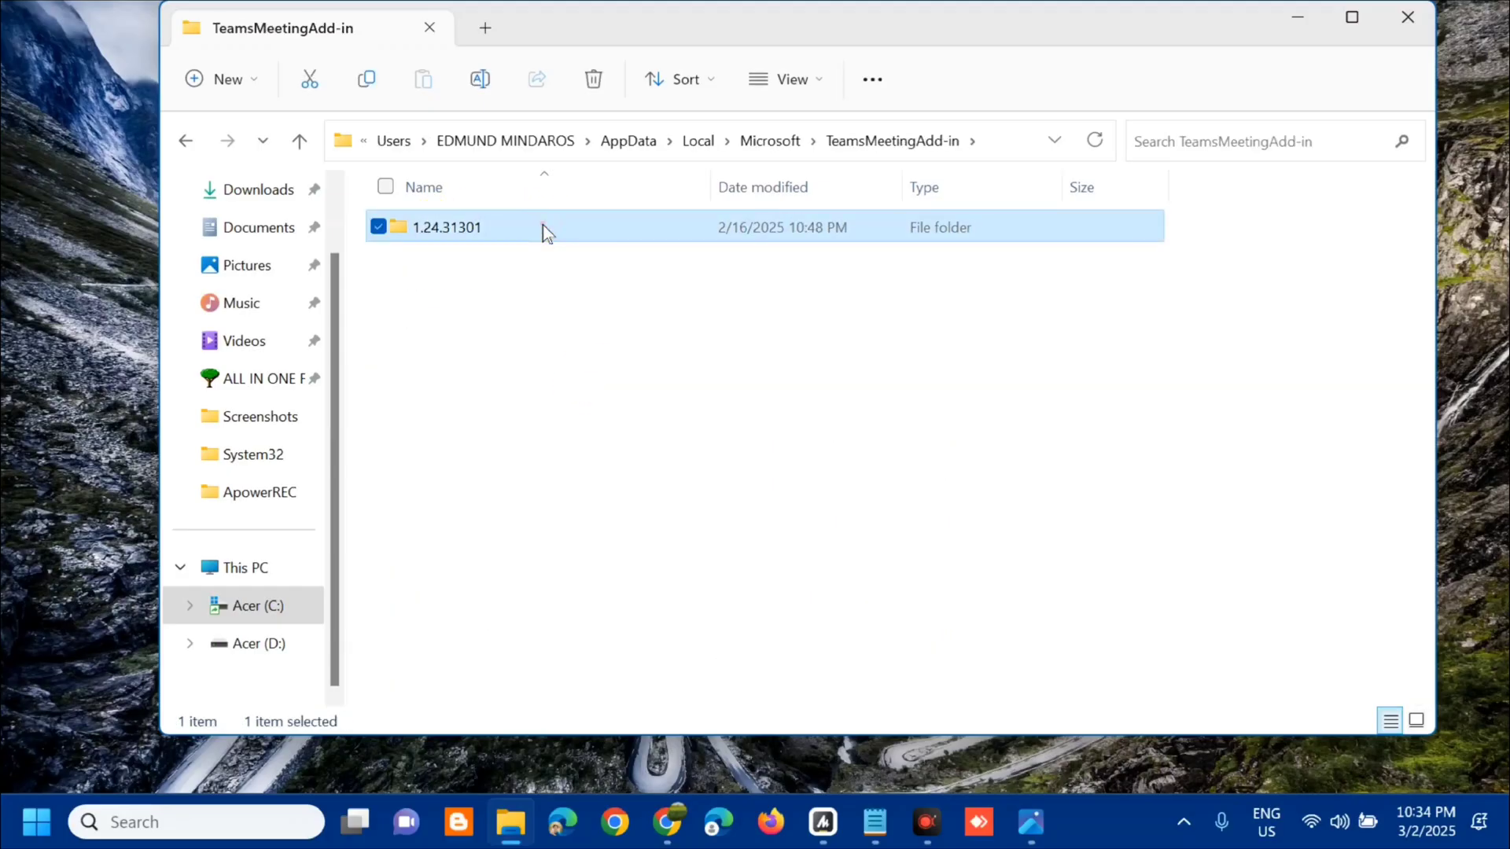
pyautogui.doubleClick(542, 231)
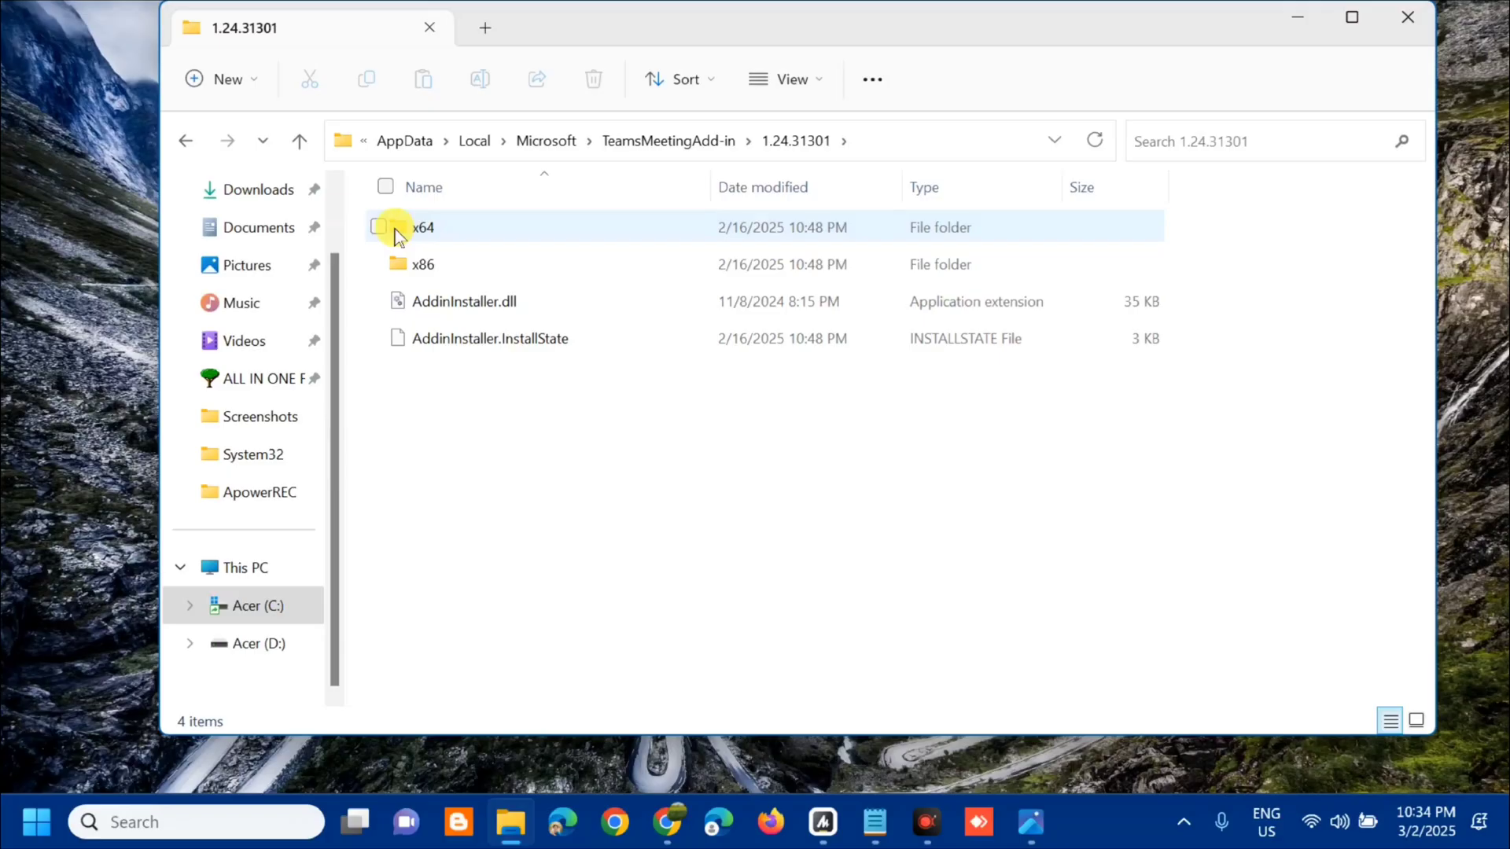
# Delete x64, x86, AddinInstaller.dll and AddinInstaller.InstallState, then close File Explorer
pyautogui.moveTo(397, 233)
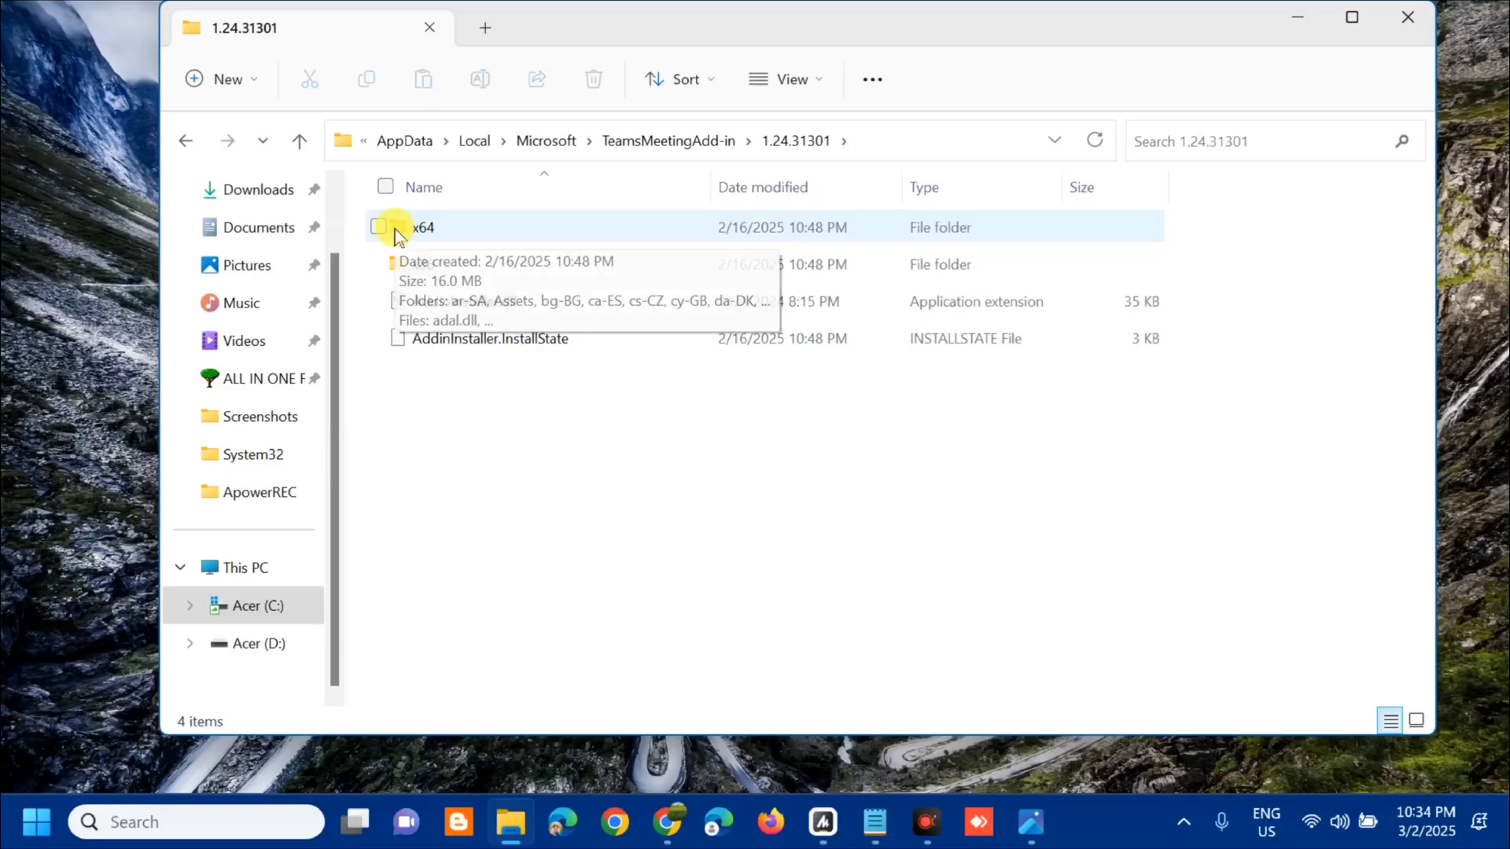
pyautogui.hotkey('ctrl', 'a')
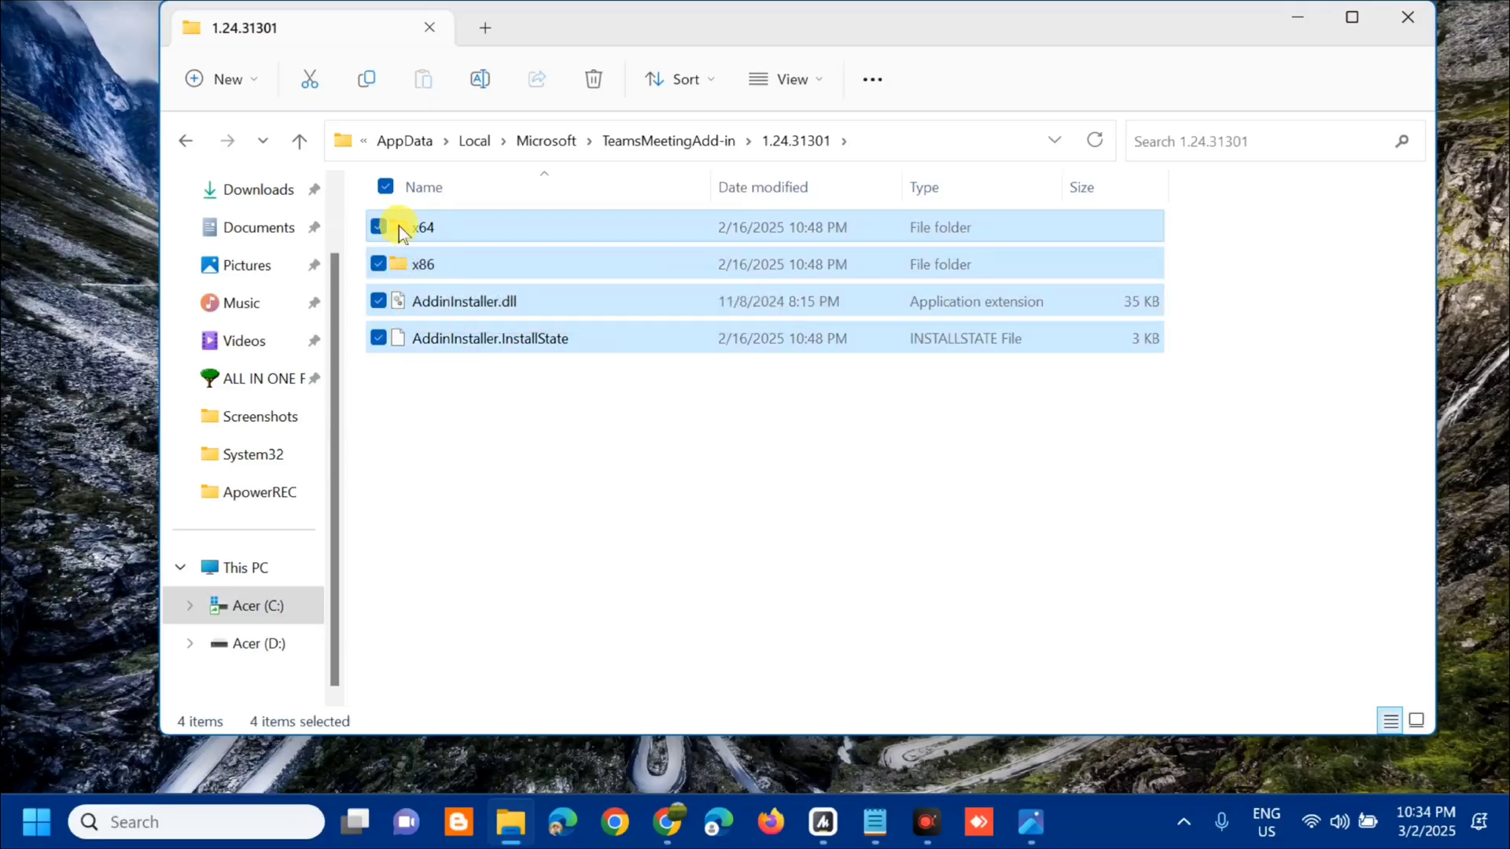
pyautogui.click(595, 78)
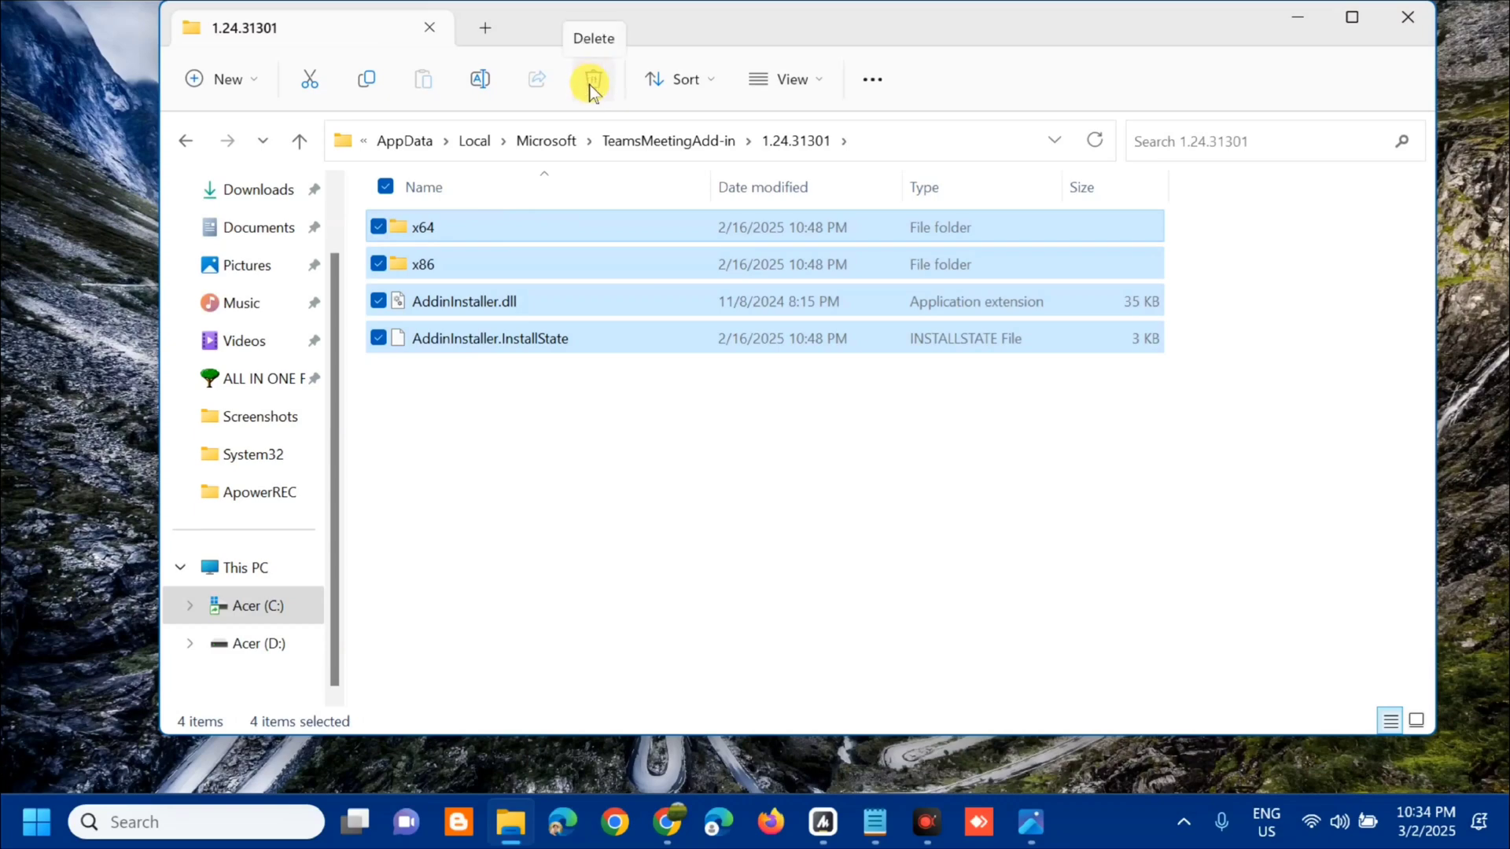
pyautogui.rightClick(583, 236)
pyautogui.click(755, 259)
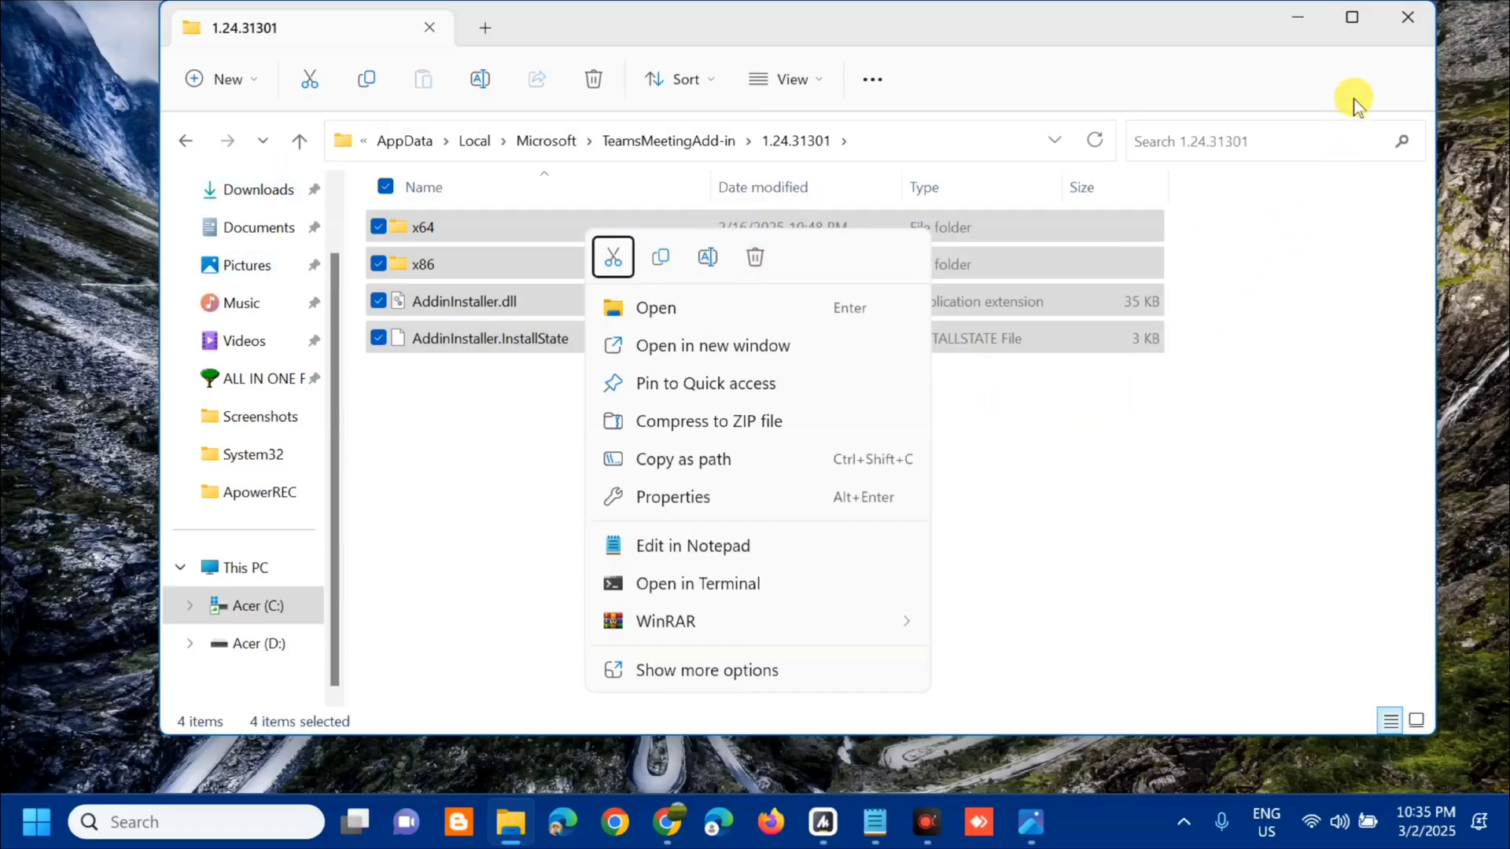
pyautogui.click(1405, 21)
pyautogui.click(1405, 21)
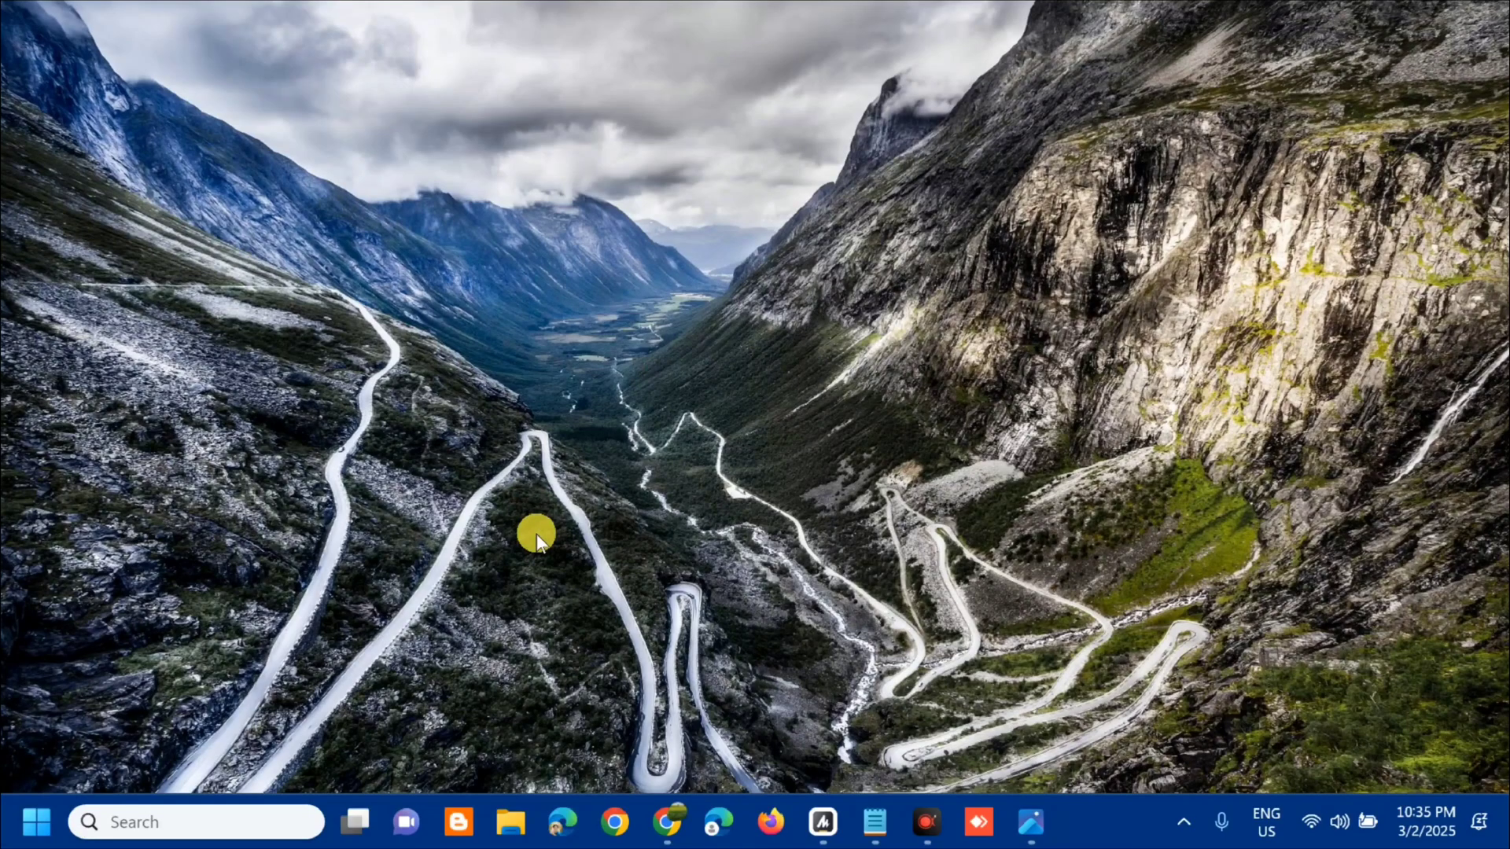
# Filter Settings' Installed apps by 'microsoft teams' and bring up Microsoft Teams' options
pyautogui.press('super+i')
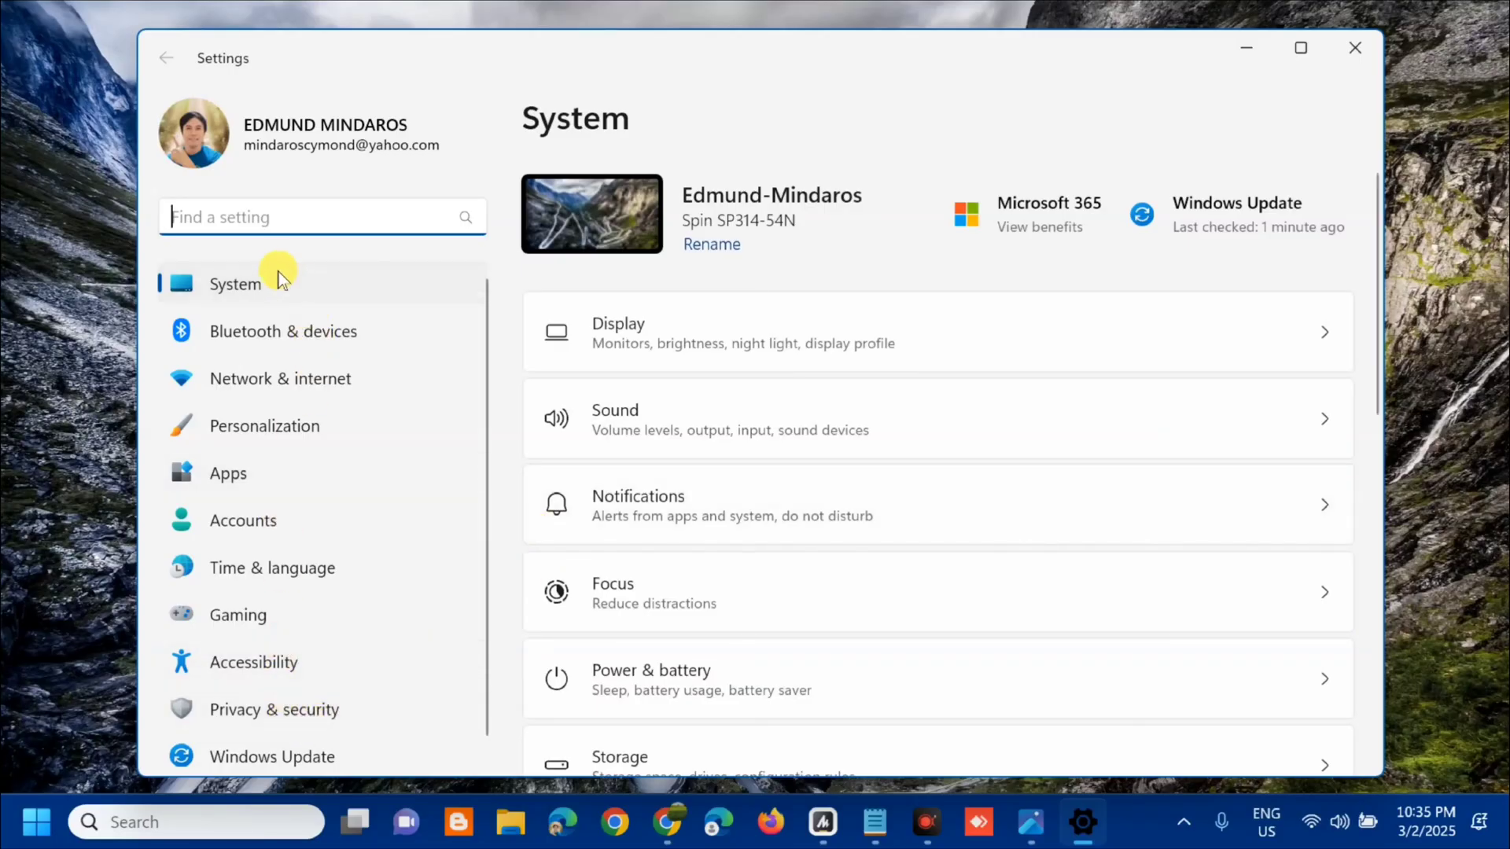
pyautogui.click(235, 477)
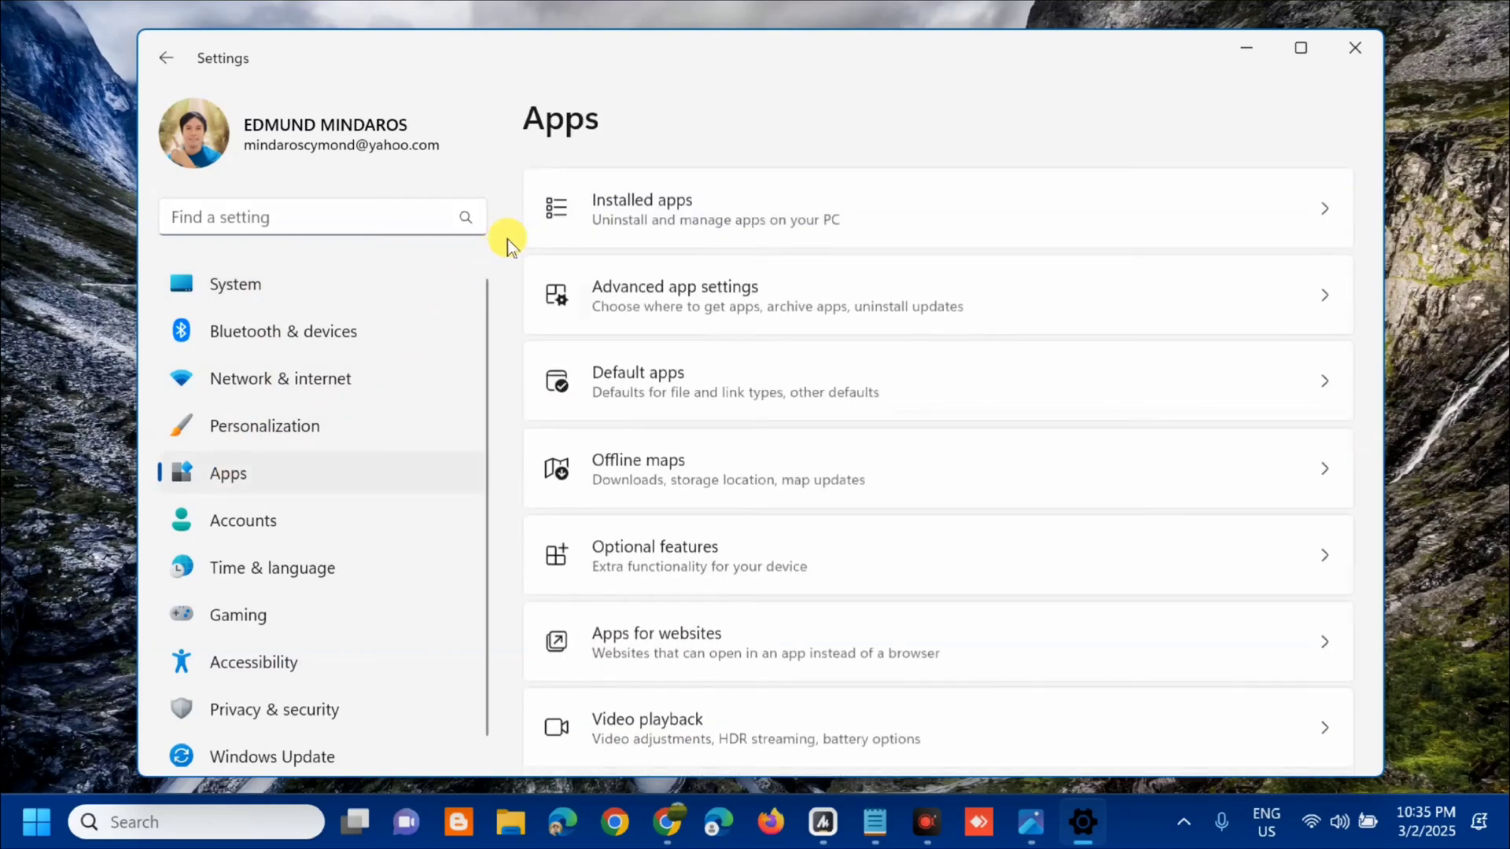
pyautogui.click(678, 214)
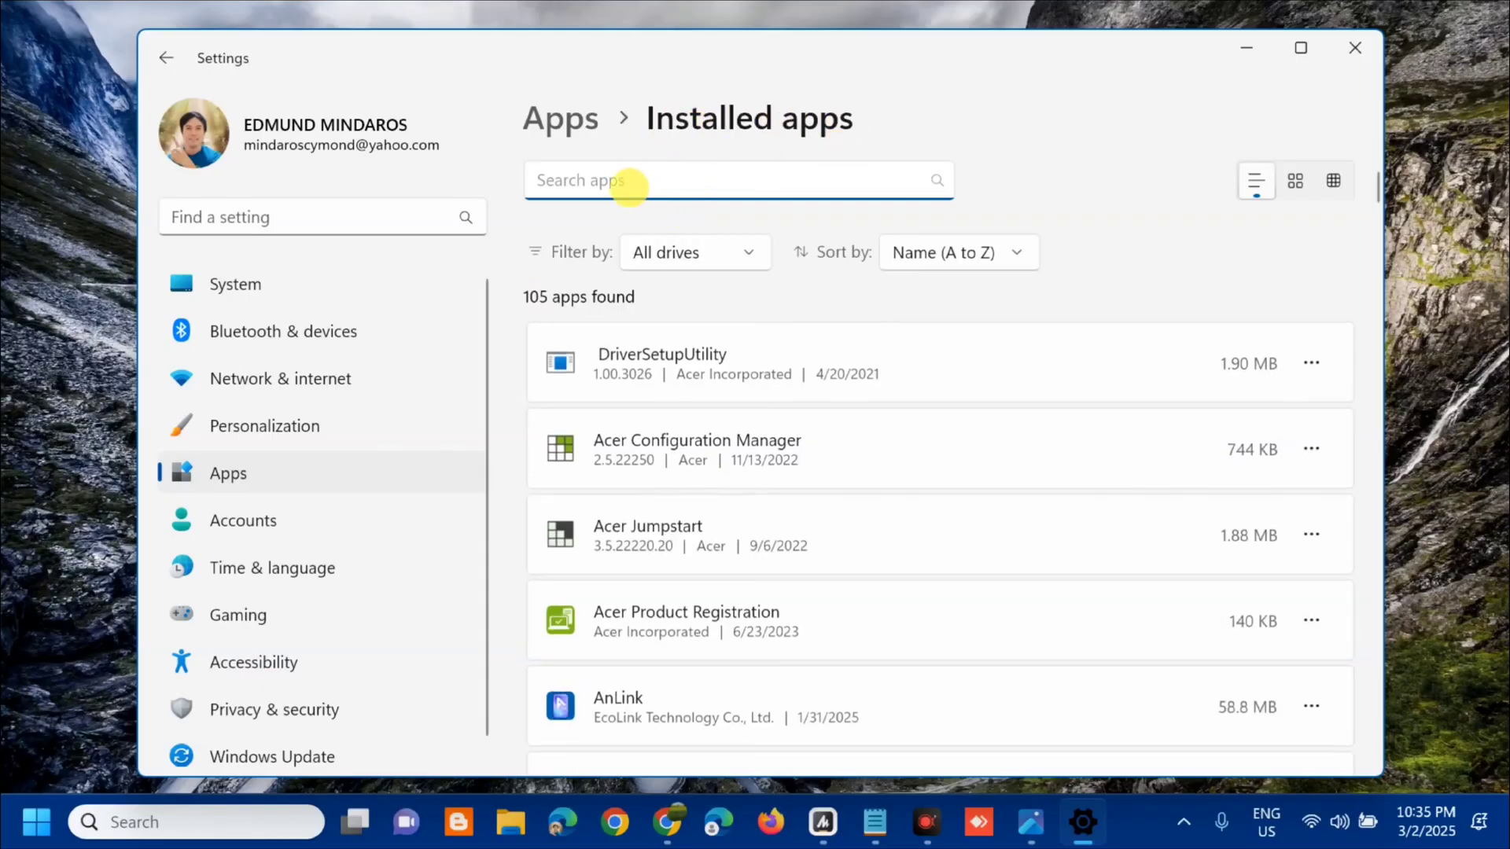
pyautogui.press('capslock')
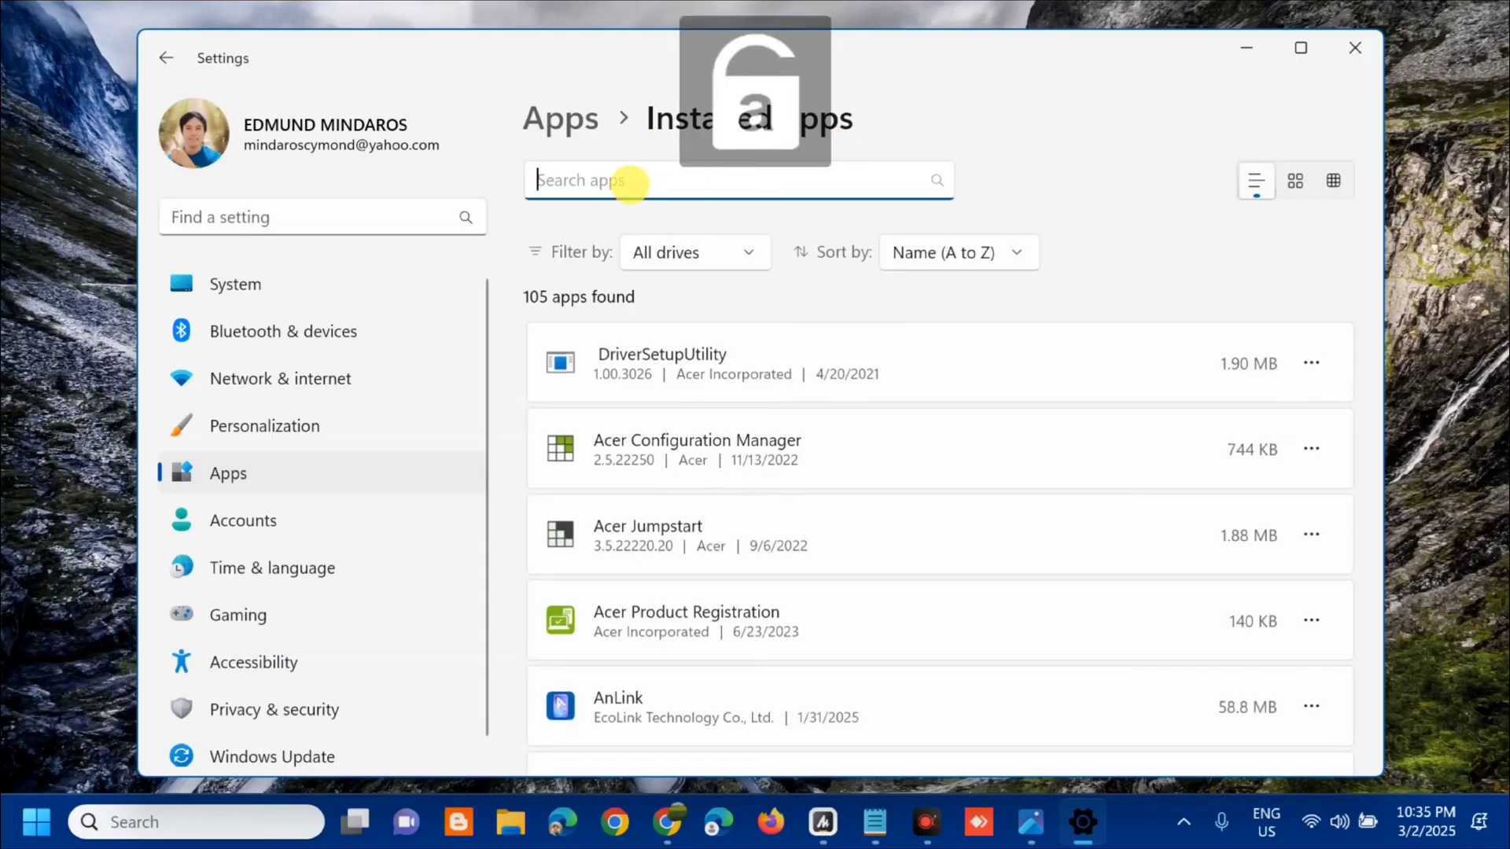
pyautogui.write('m')
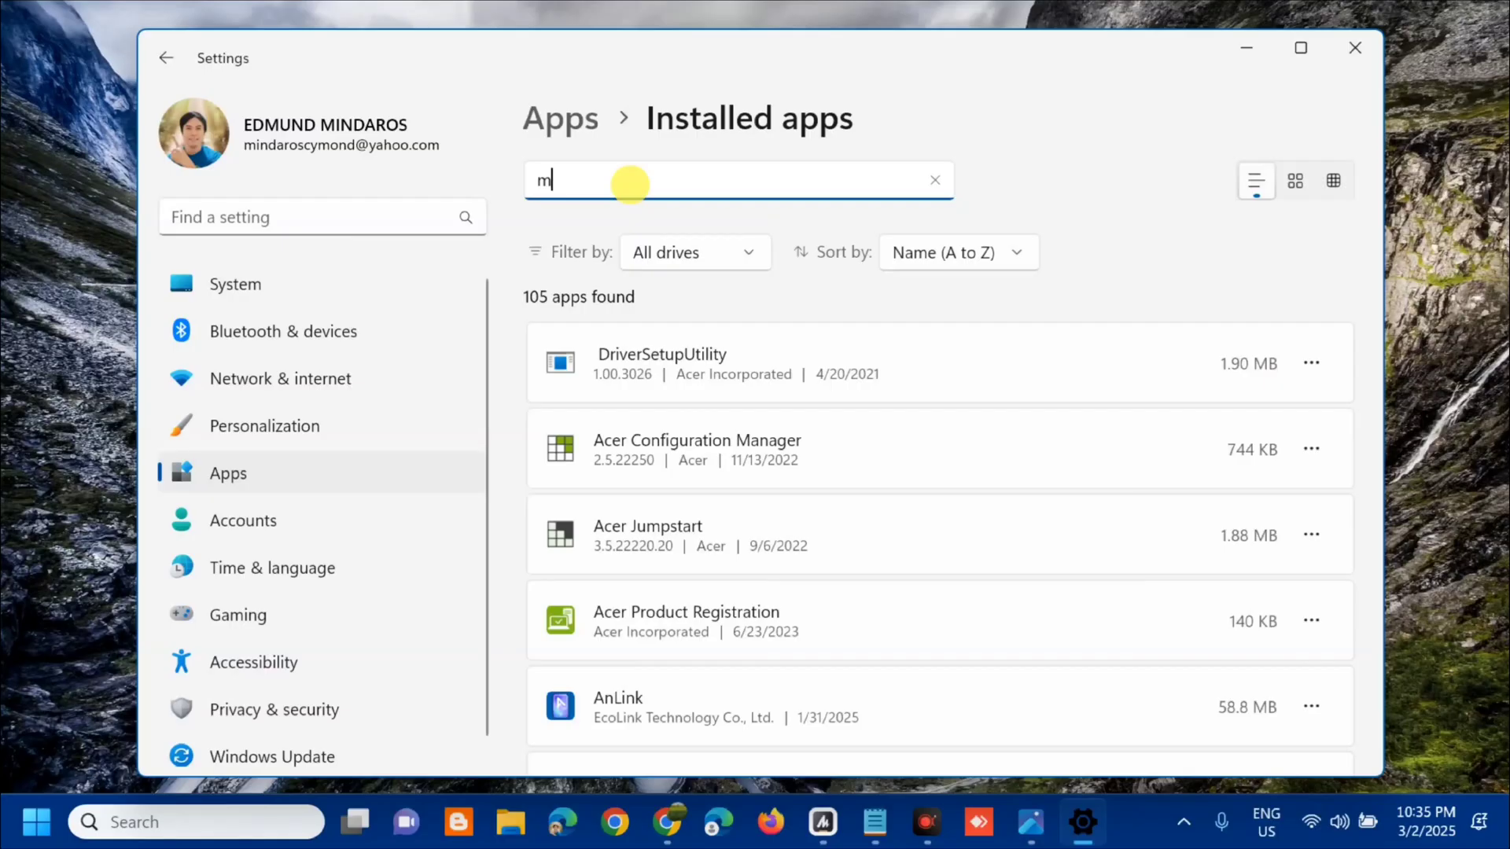
pyautogui.write('icrosoft teams')
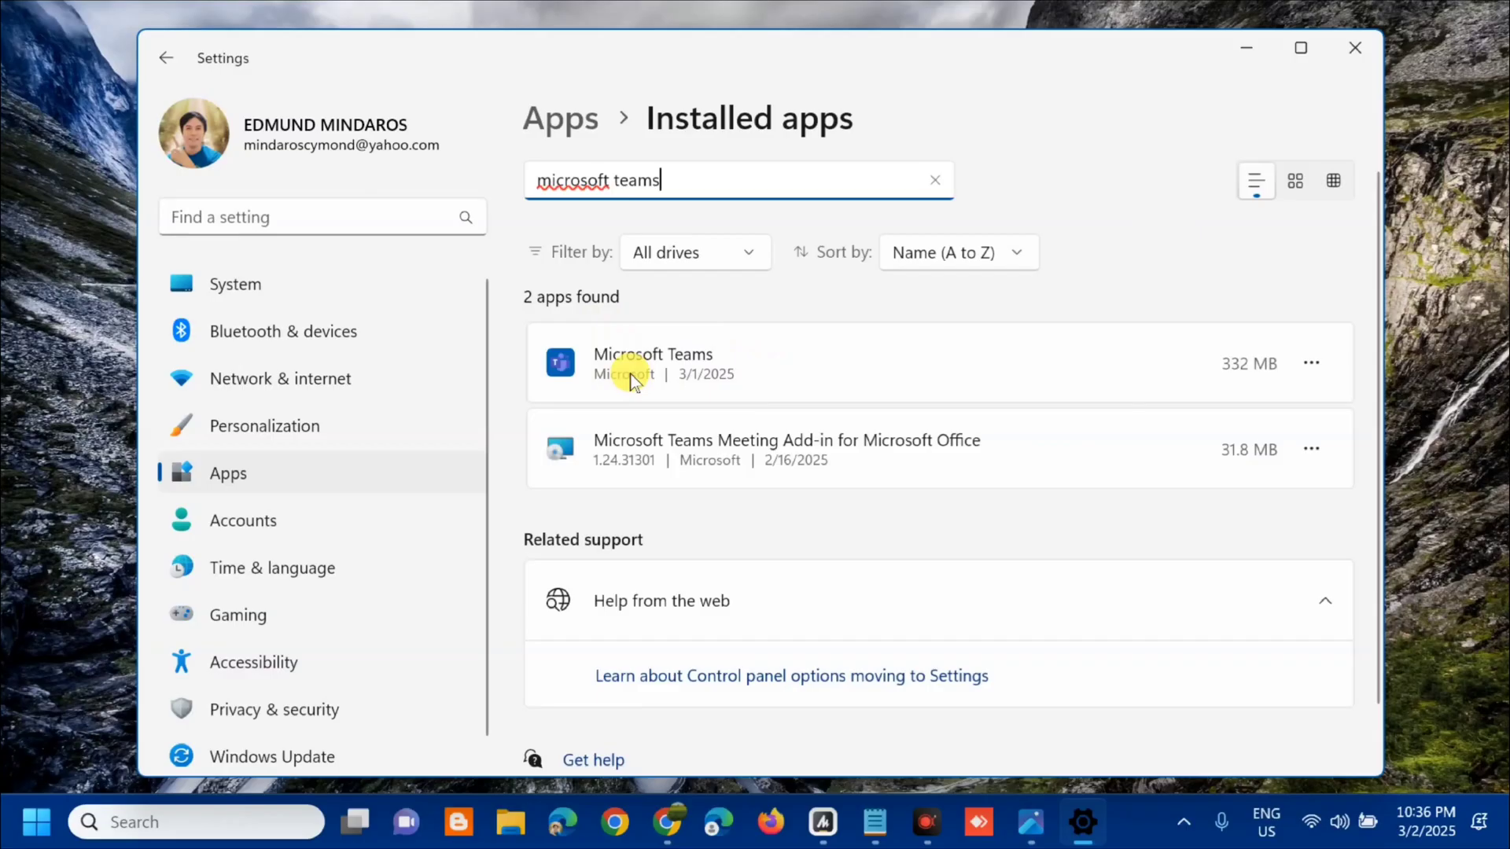
pyautogui.click(1309, 368)
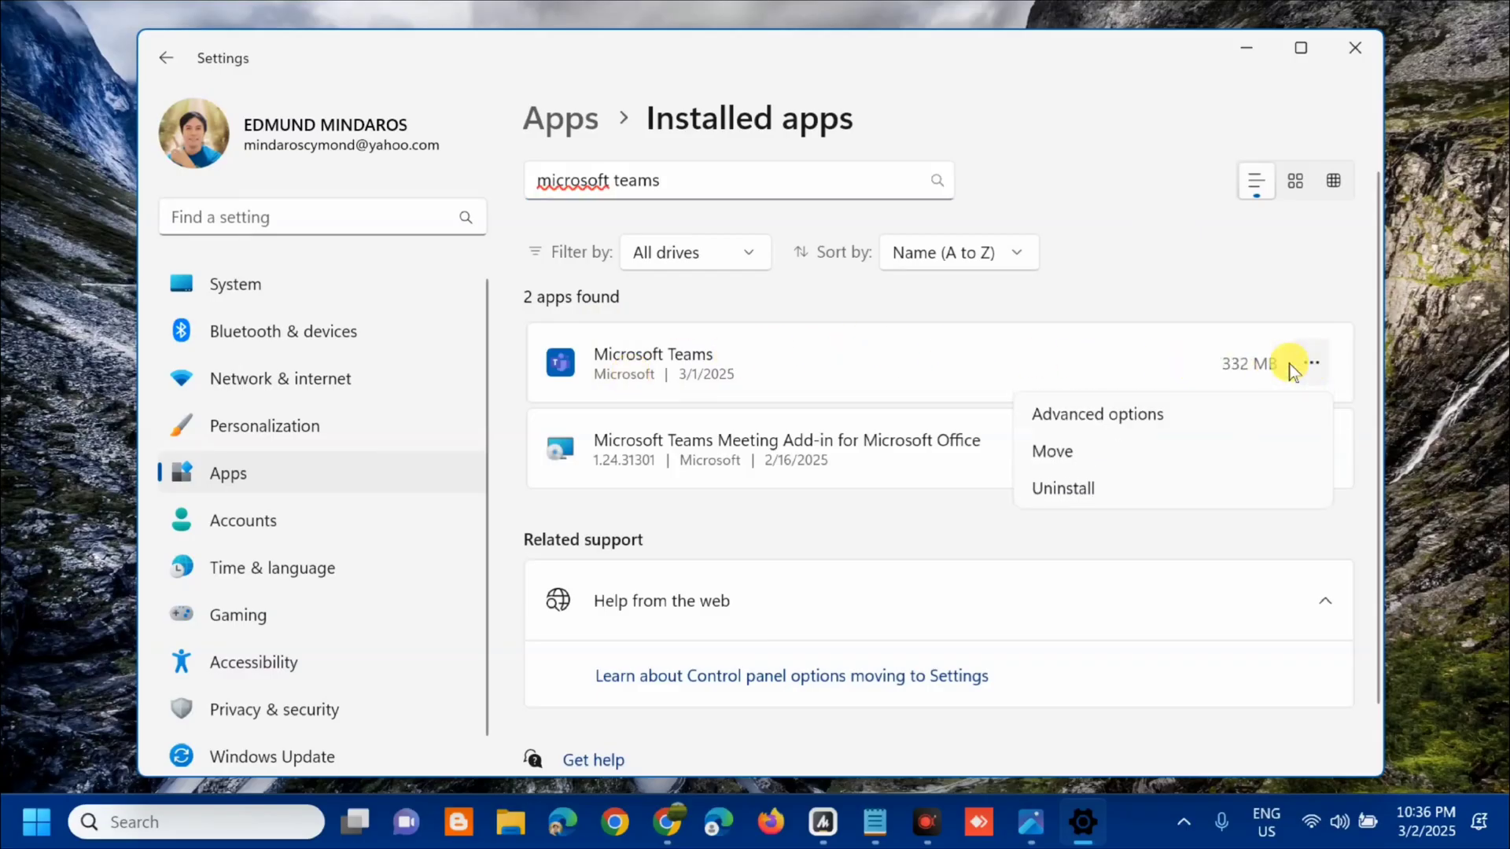
# Repair Microsoft Teams, then reset it and confirm the reset in Advanced options
pyautogui.click(1097, 417)
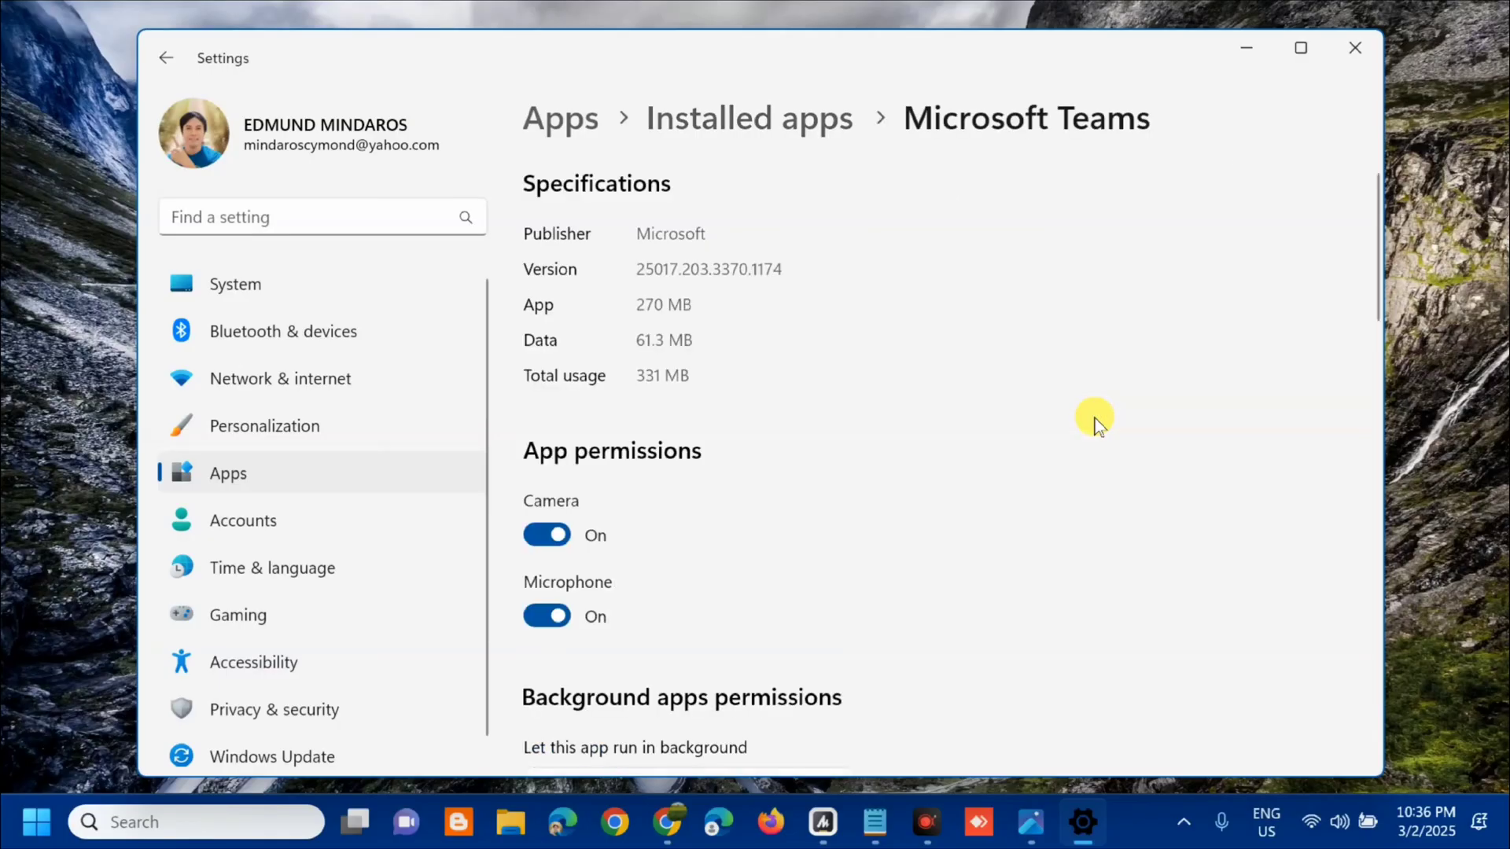
pyautogui.scroll(-10, 796, 451)
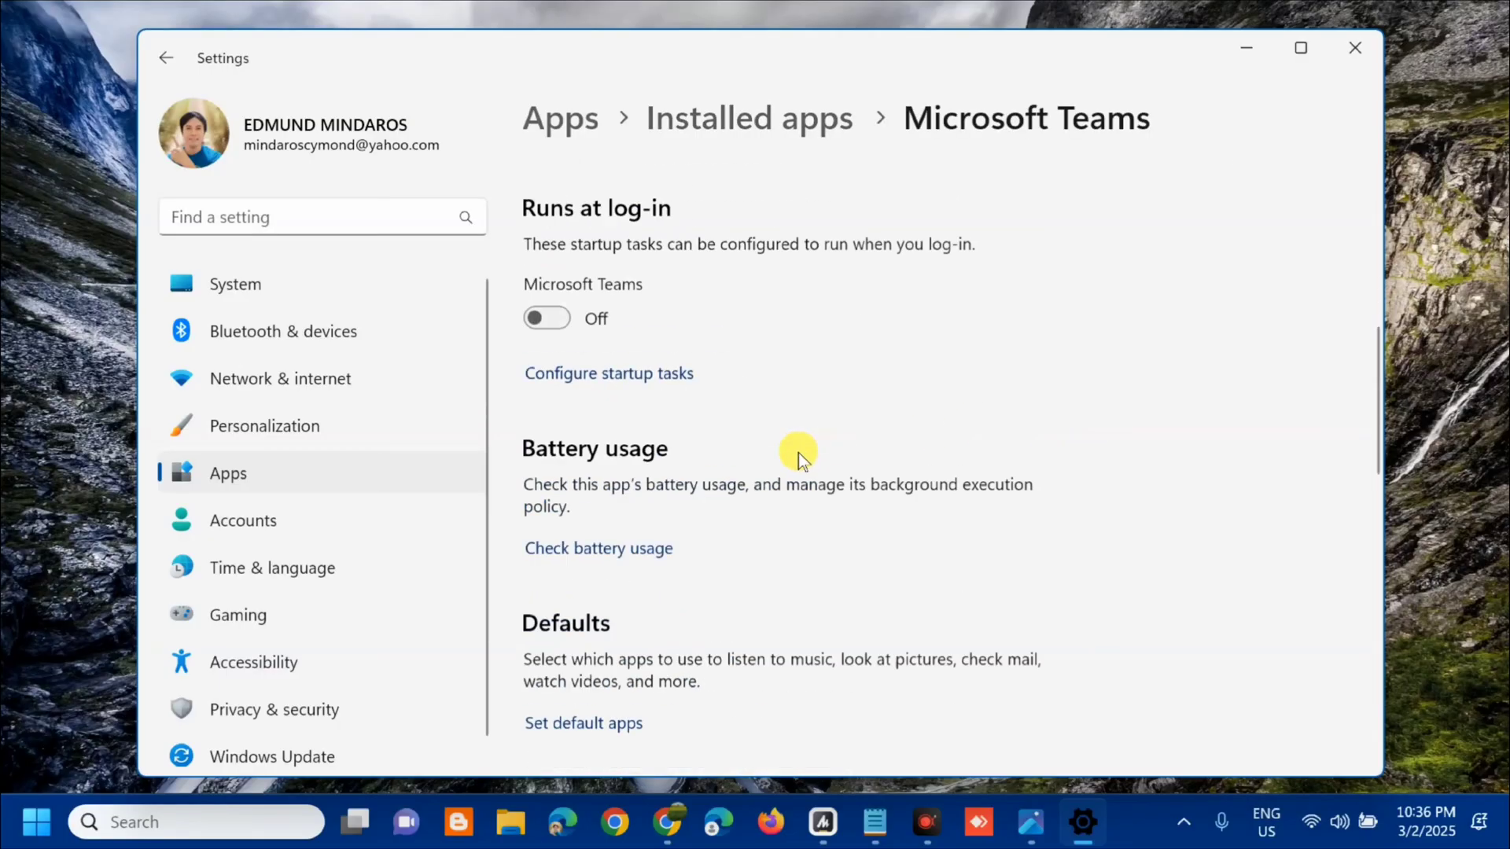
pyautogui.scroll(-3, 799, 452)
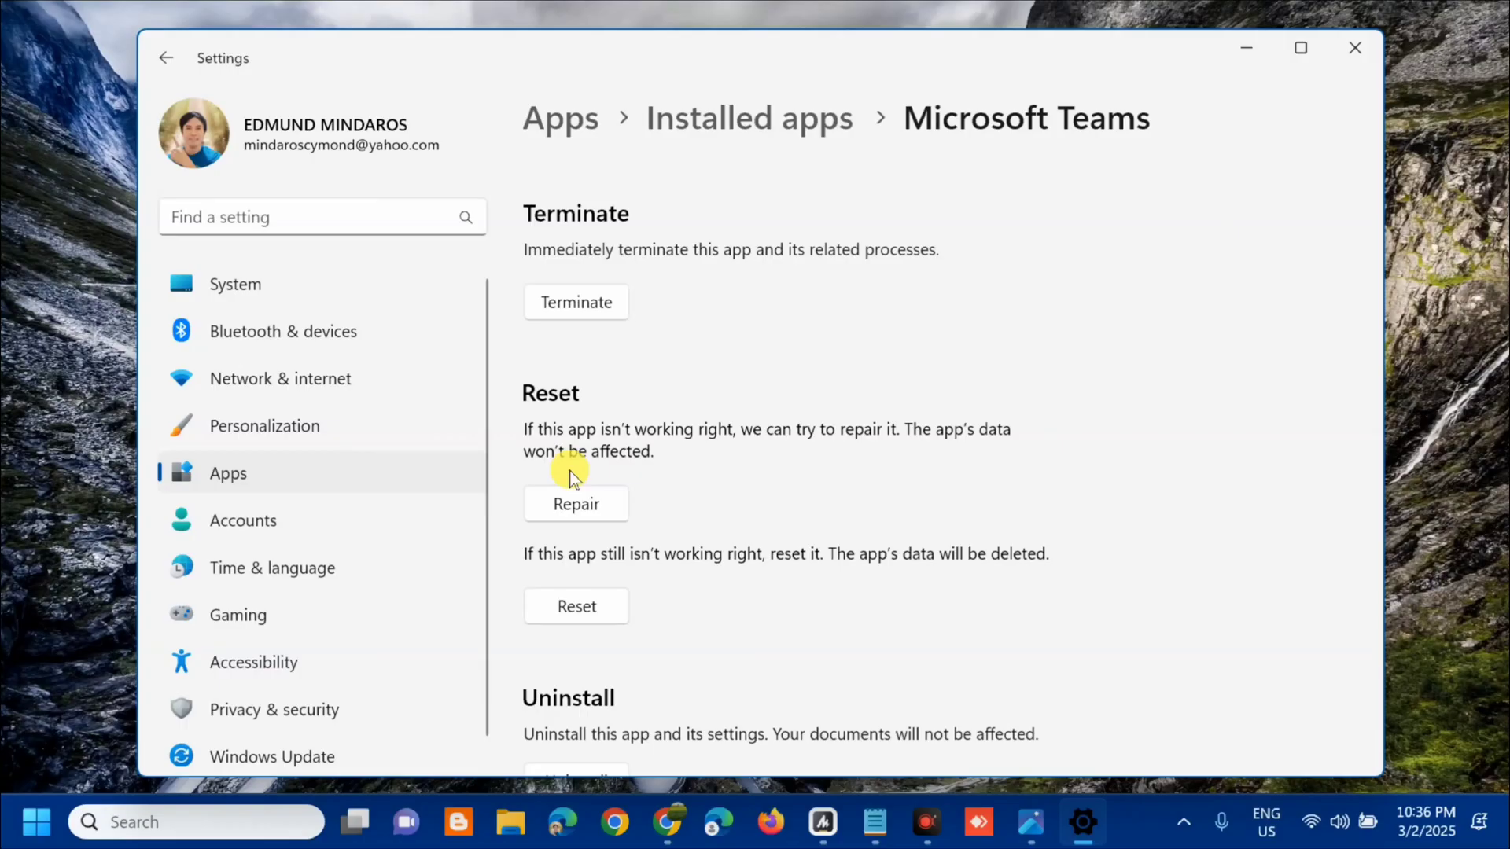
pyautogui.click(575, 507)
pyautogui.click(576, 611)
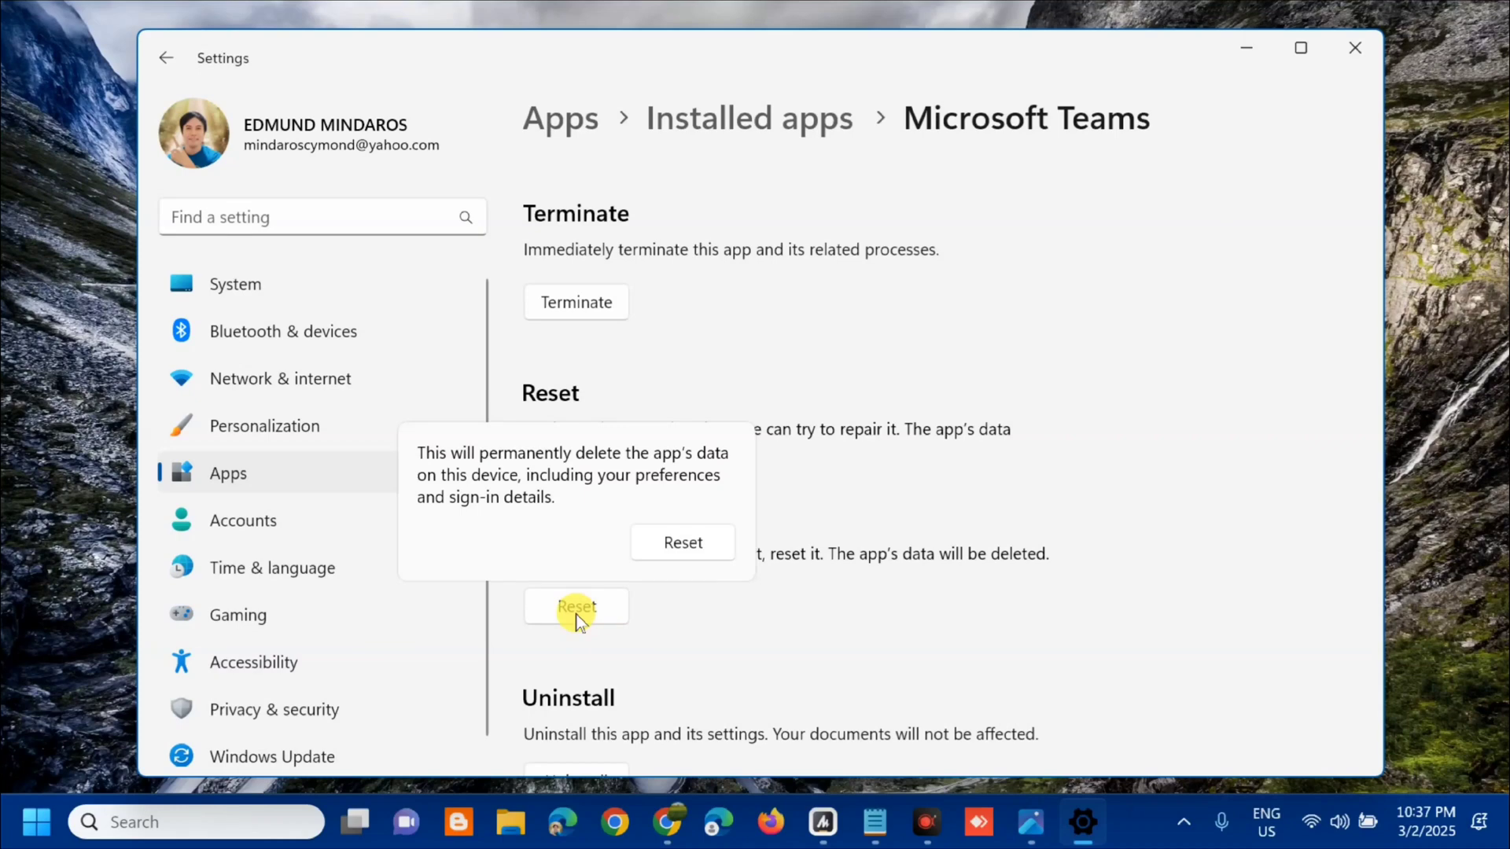
pyautogui.click(682, 544)
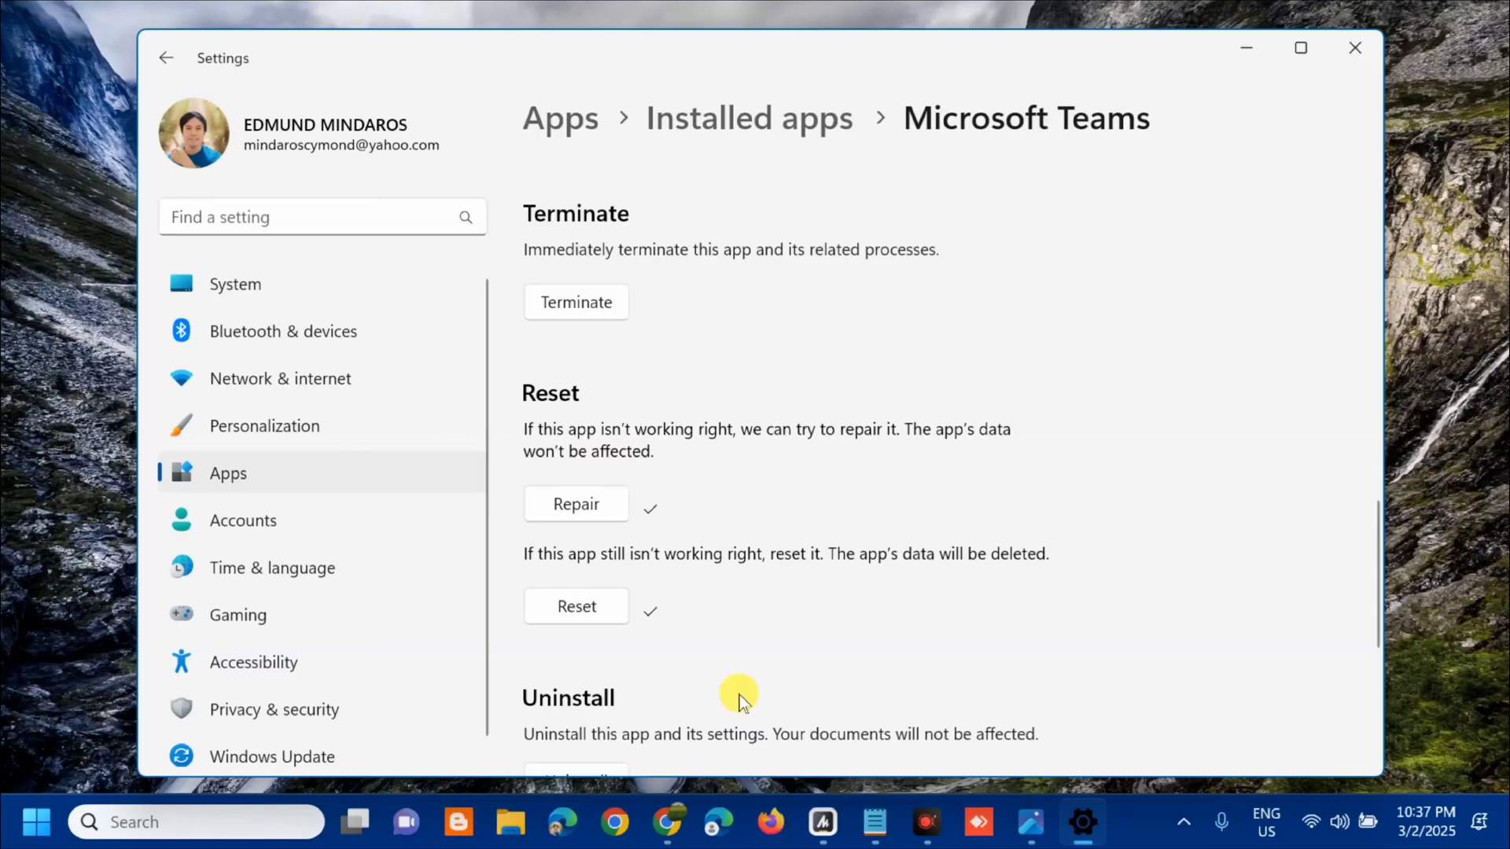
# Close Settings and show the Start menu's power options to restart
pyautogui.click(1353, 50)
pyautogui.click(37, 822)
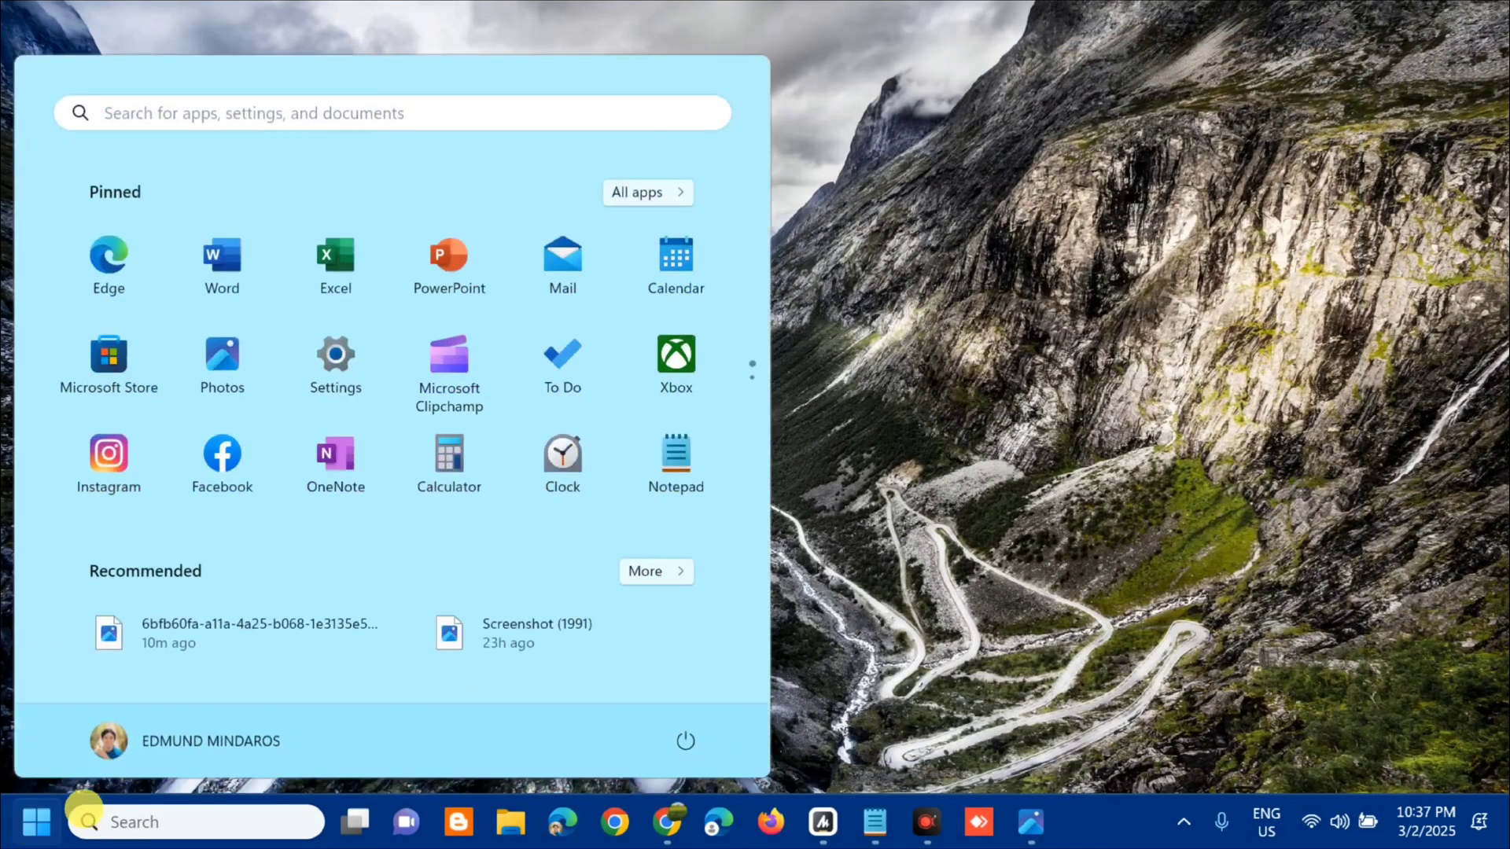
pyautogui.click(681, 744)
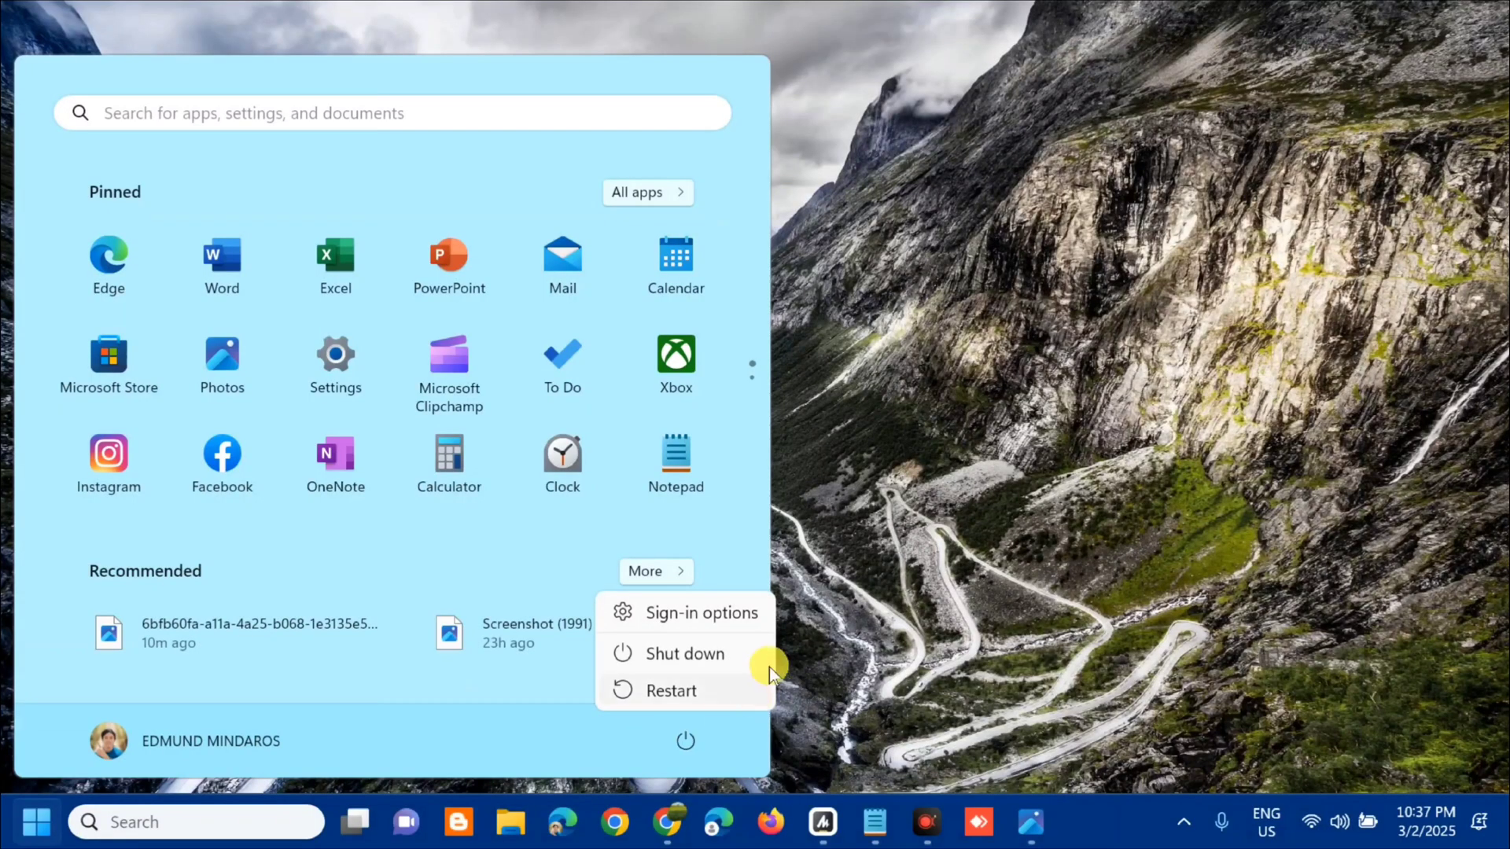